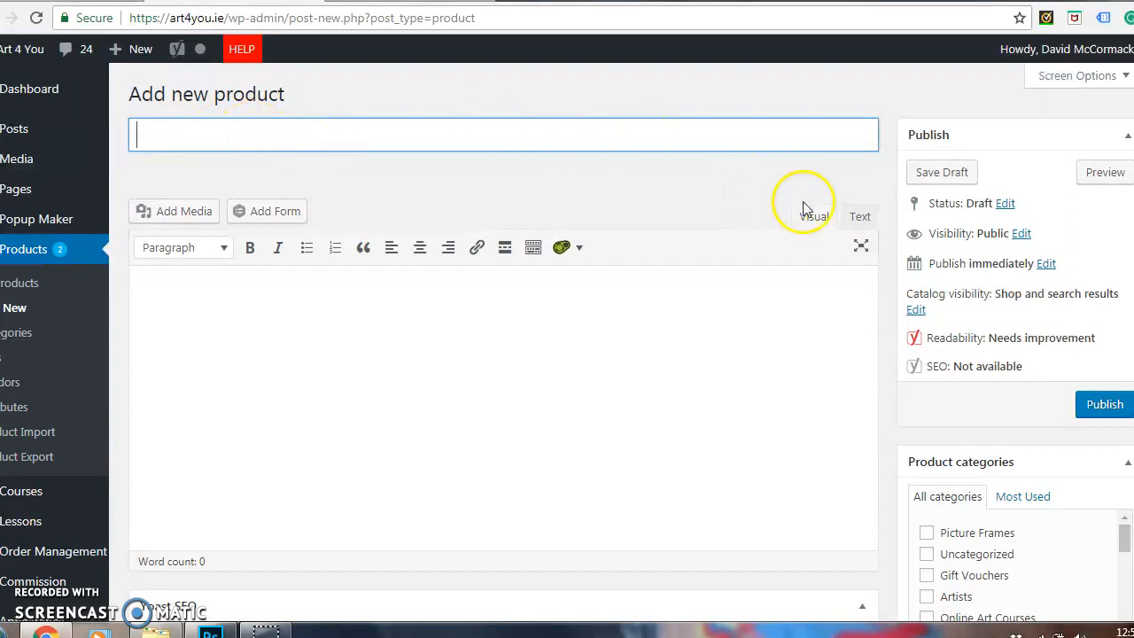
Bring the "new york" picture from the file folder into the upload area for the new product's image.
{"action": "scroll", "coordinate": [568, 355], "scroll_direction": "down", "scroll_amount": 5}
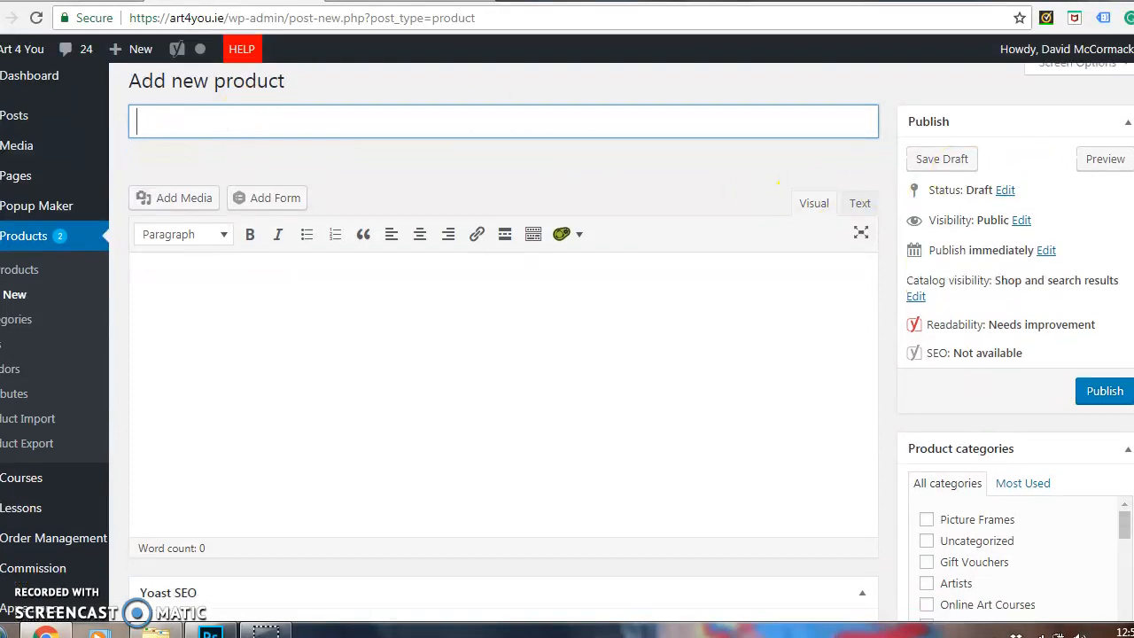
{"action": "scroll", "coordinate": [568, 355], "scroll_direction": "down", "scroll_amount": 4}
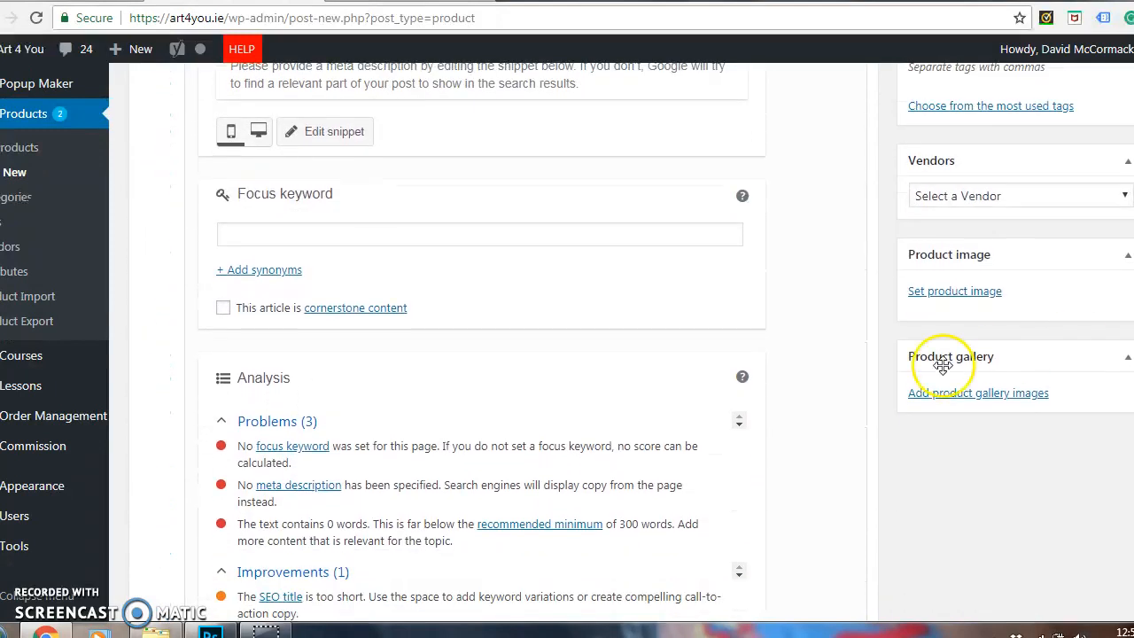
{"action": "left_click", "coordinate": [955, 293]}
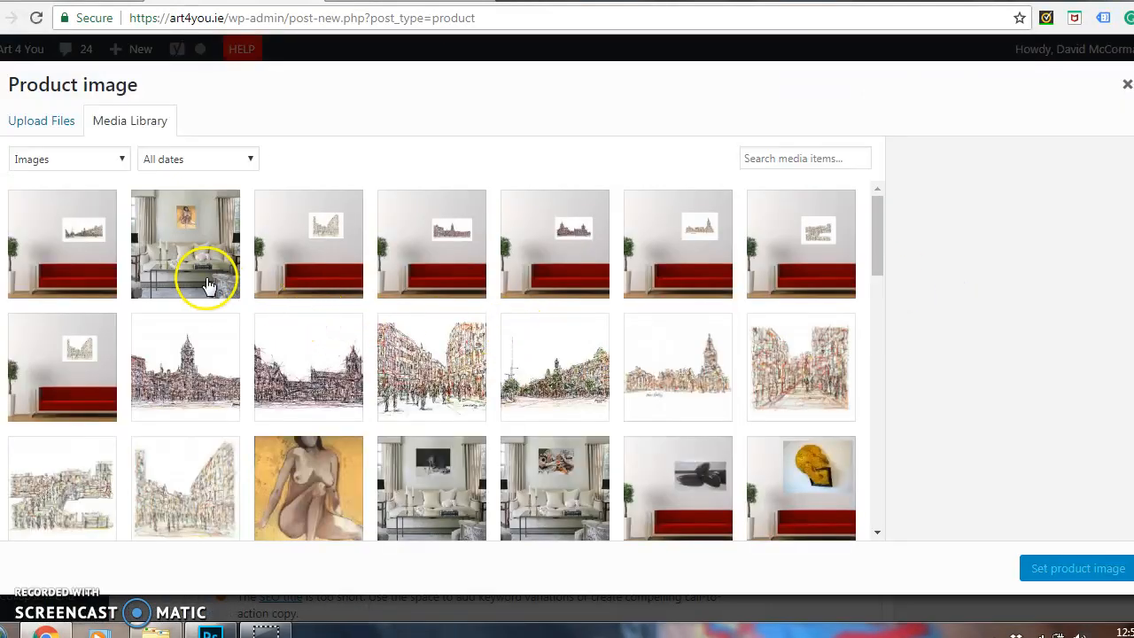
{"action": "left_click", "coordinate": [33, 129]}
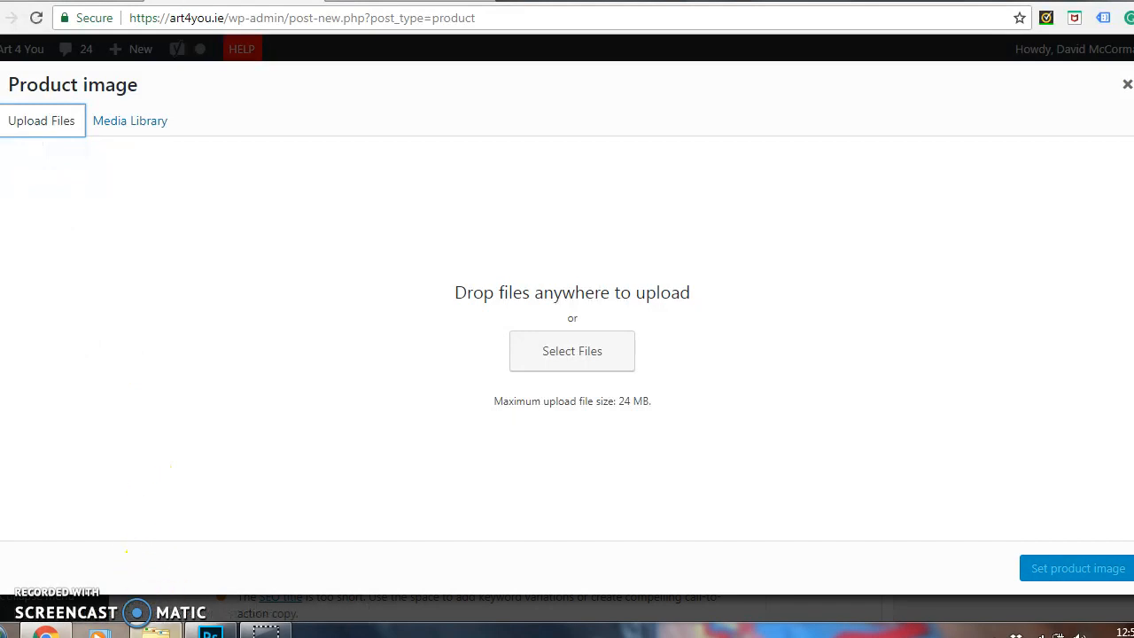
{"action": "left_click", "coordinate": [157, 631]}
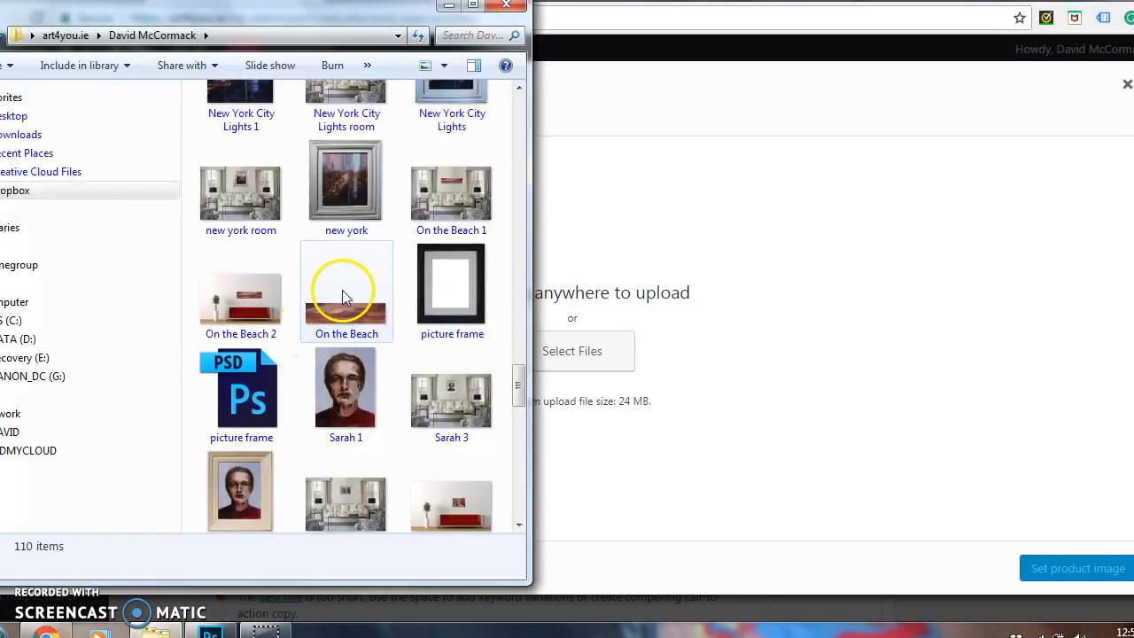
{"action": "left_click", "coordinate": [337, 188]}
{"action": "left_click_drag", "start_coordinate": [337, 190], "coordinate": [651, 269]}
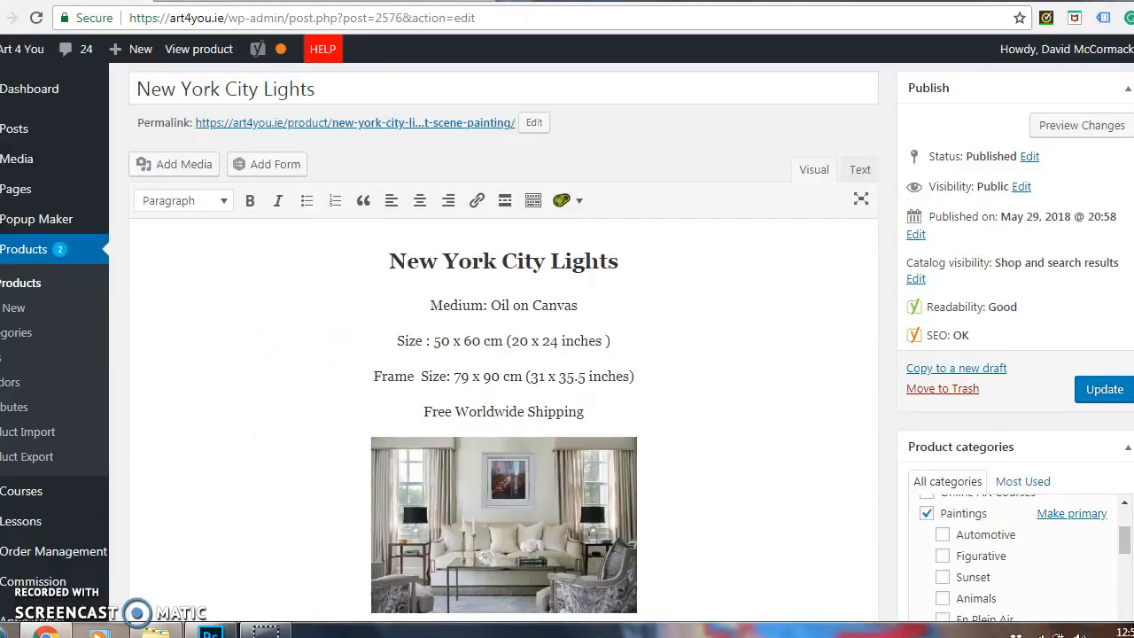
Review the title, caption, alt text and description of City-Lights-New-York.jpg and set it as the New York City Lights product image.
{"action": "scroll", "coordinate": [503, 372], "scroll_direction": "down", "scroll_amount": 12}
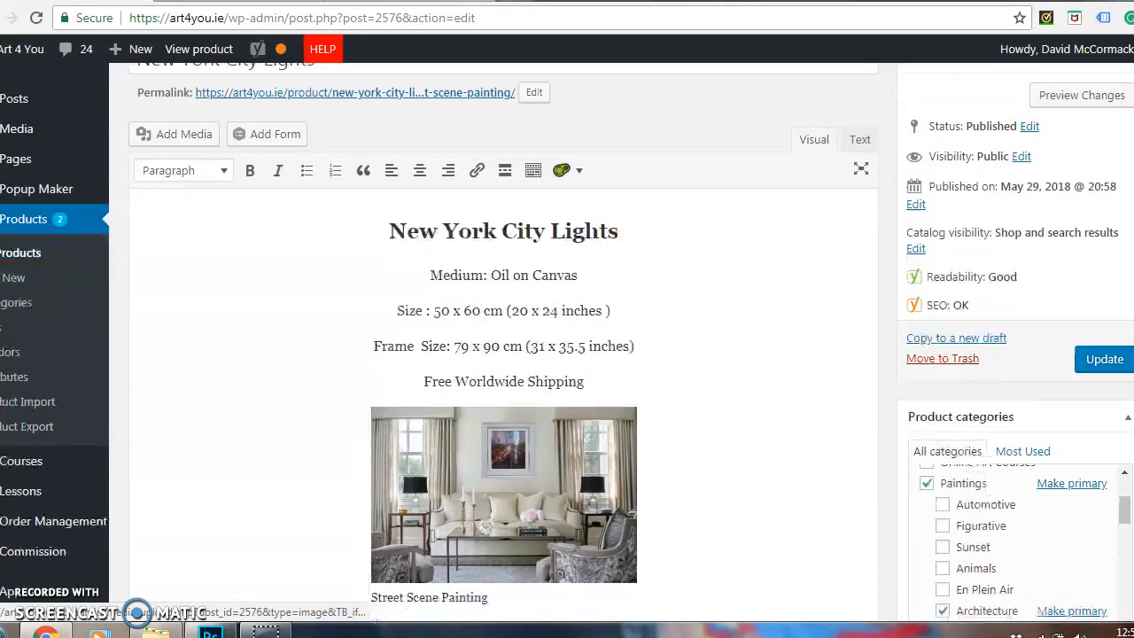
{"action": "scroll", "coordinate": [1015, 293], "scroll_direction": "down", "scroll_amount": 1}
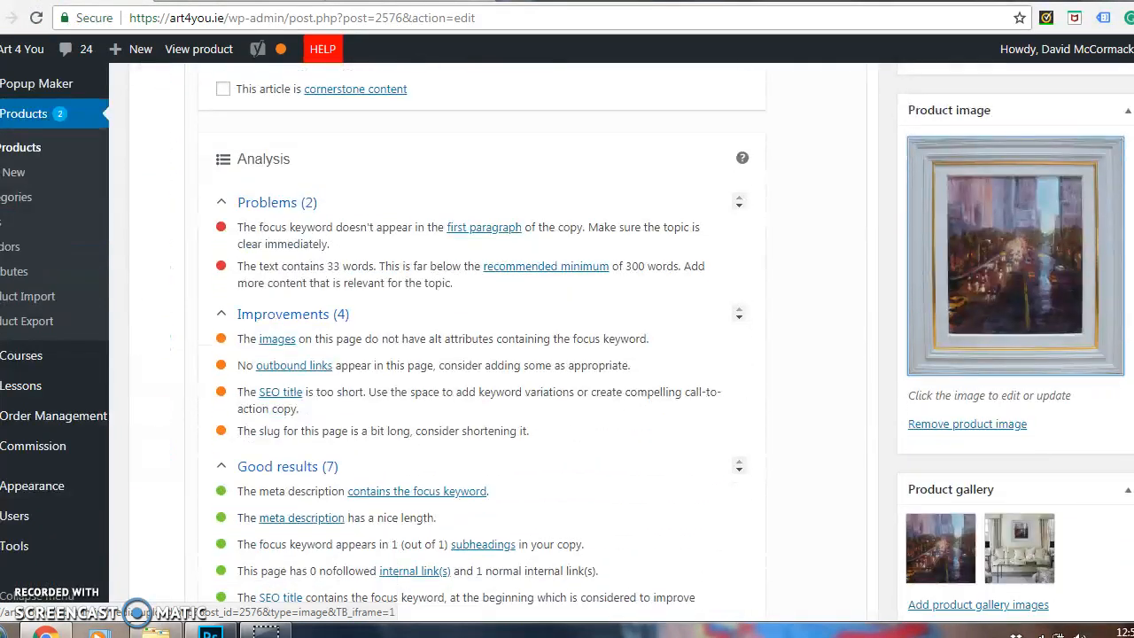
{"action": "left_click", "coordinate": [984, 257]}
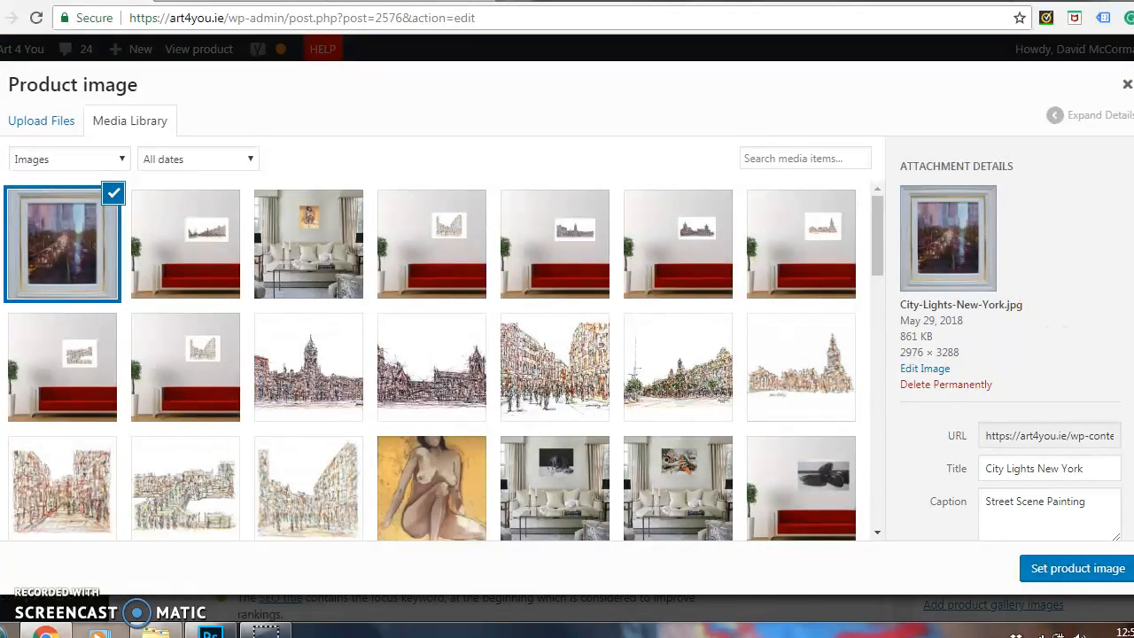
{"action": "scroll", "coordinate": [1010, 346], "scroll_direction": "down", "scroll_amount": 2}
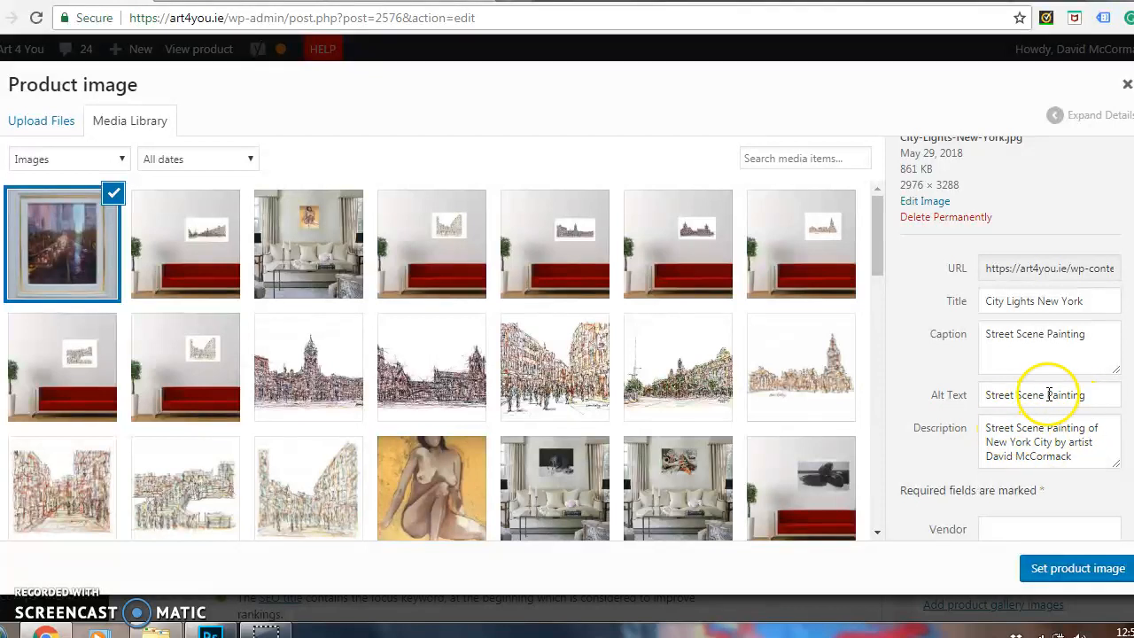
{"action": "left_click", "coordinate": [1061, 572]}
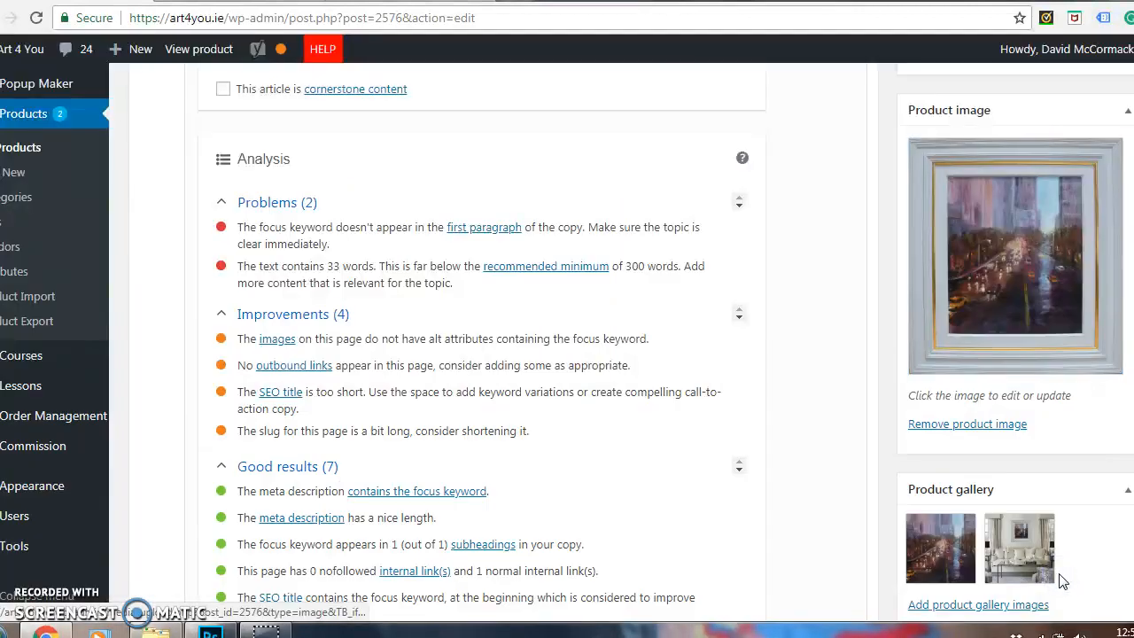
Set the product's vendor to the artist who made the painting.
{"action": "scroll", "coordinate": [567, 355], "scroll_direction": "up", "scroll_amount": 3}
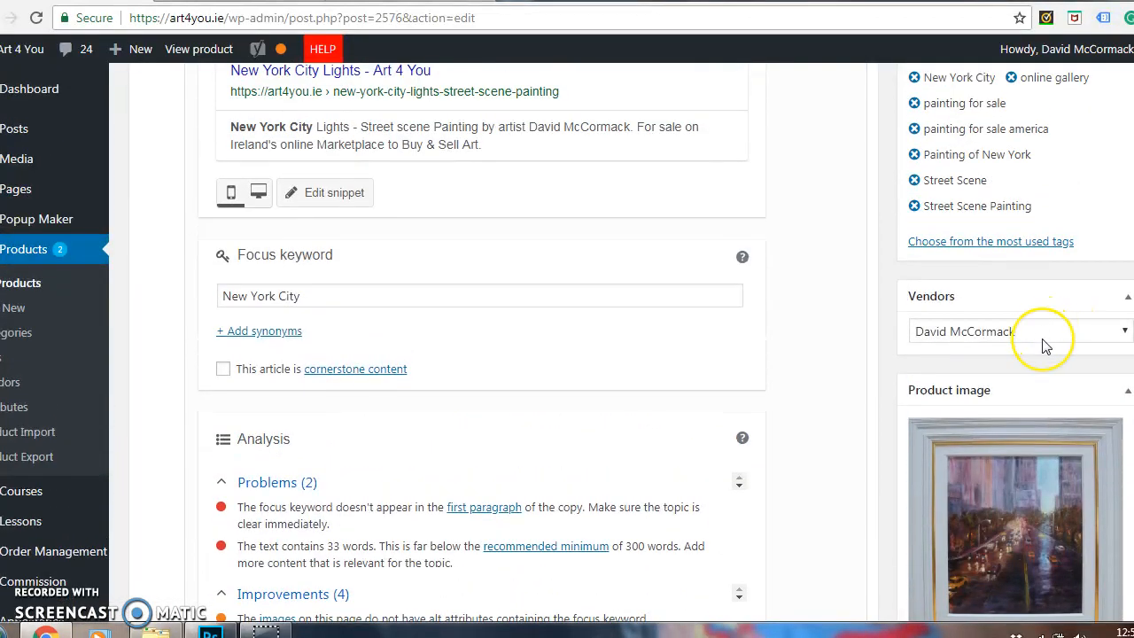
{"action": "left_click", "coordinate": [1048, 337]}
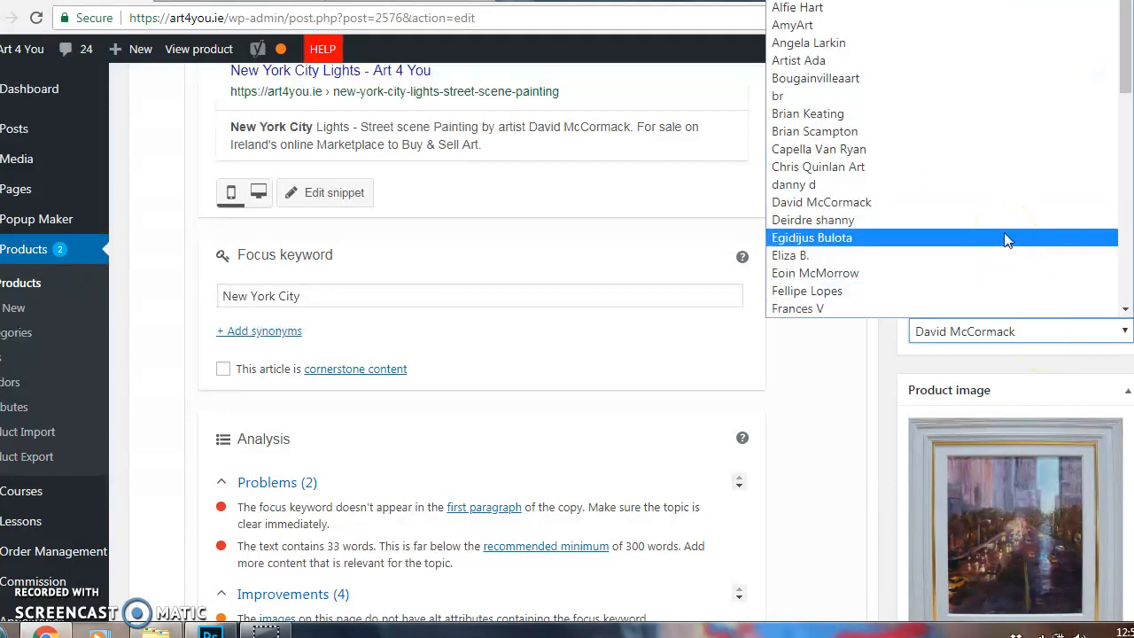
{"action": "key", "text": "d"}
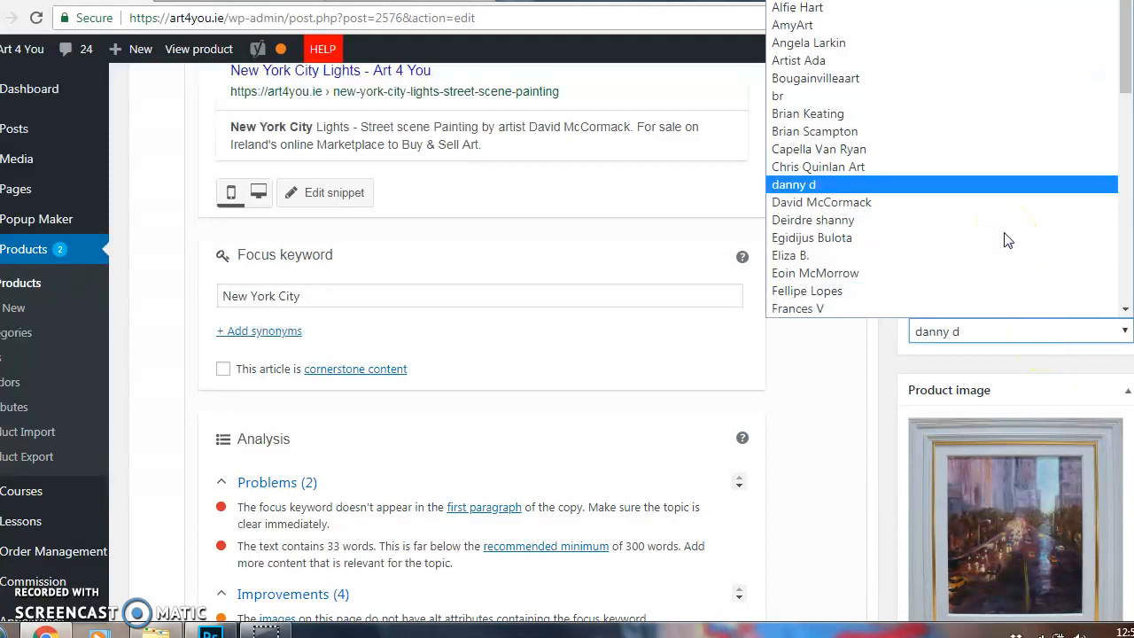
{"action": "left_click", "coordinate": [937, 205]}
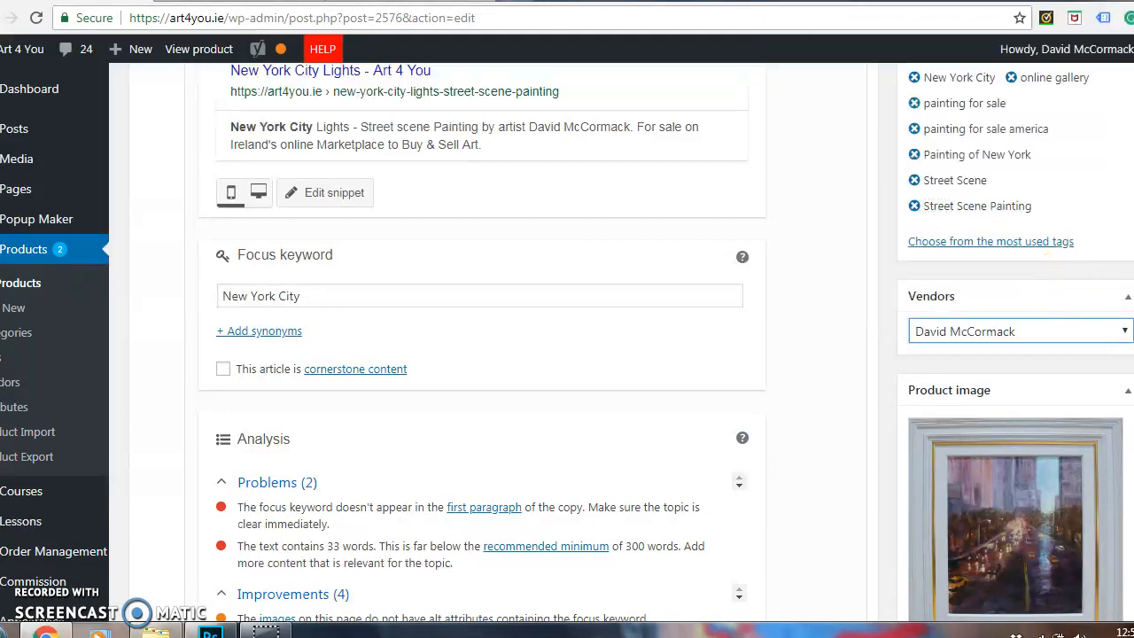
Review the painting's product tags and show the most used tags to choose from.
{"action": "scroll", "coordinate": [974, 354], "scroll_direction": "up", "scroll_amount": 2}
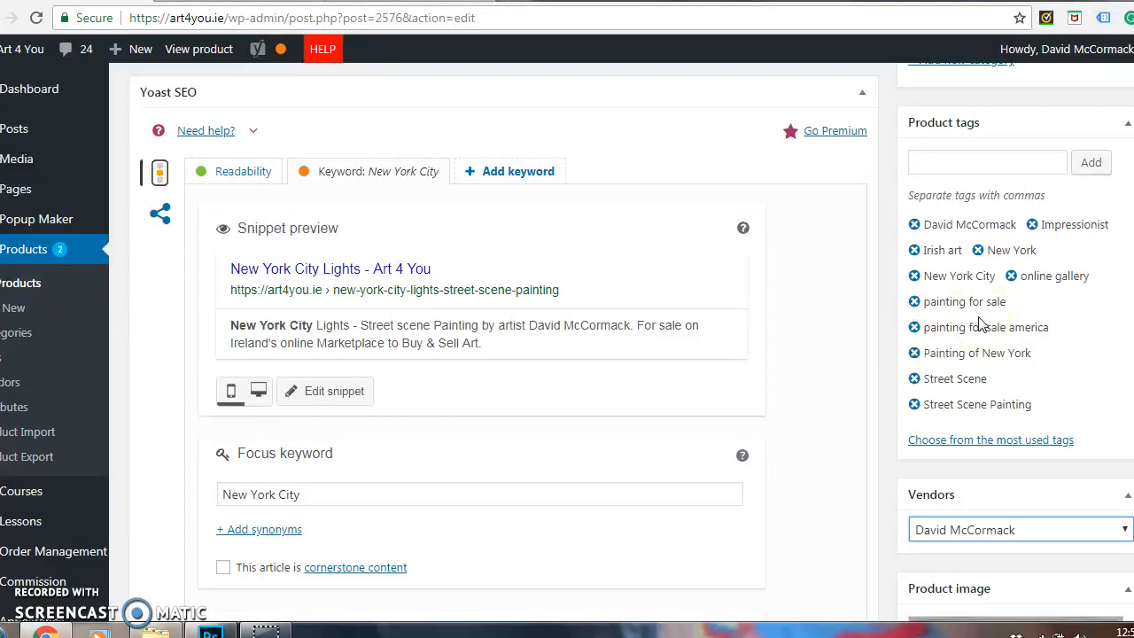
{"action": "left_click", "coordinate": [939, 167]}
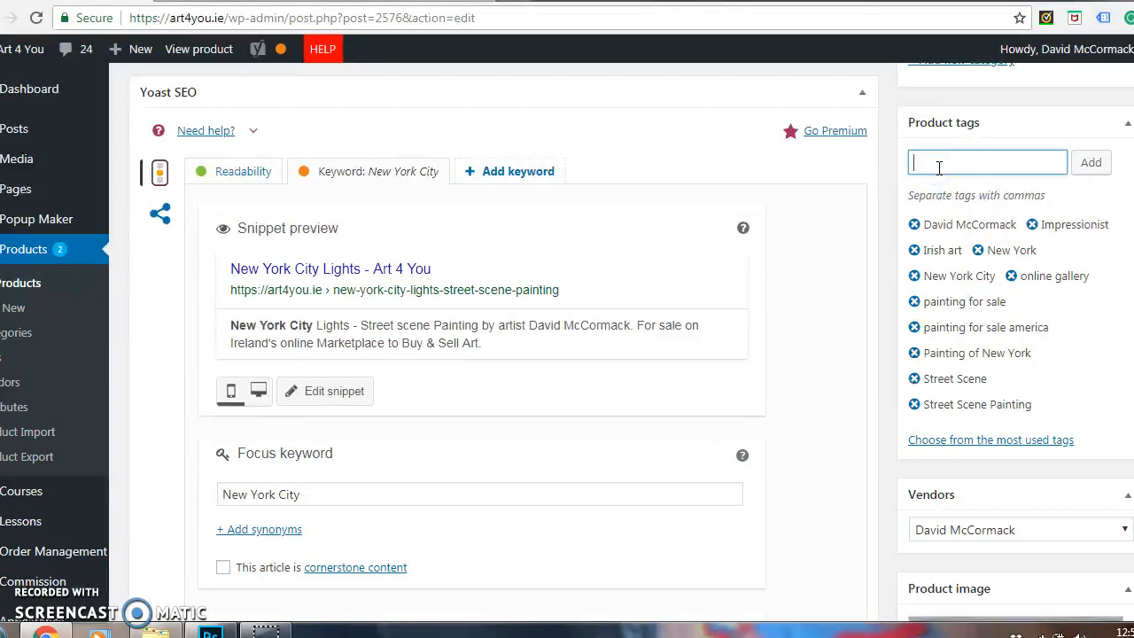
{"action": "left_click", "coordinate": [989, 443]}
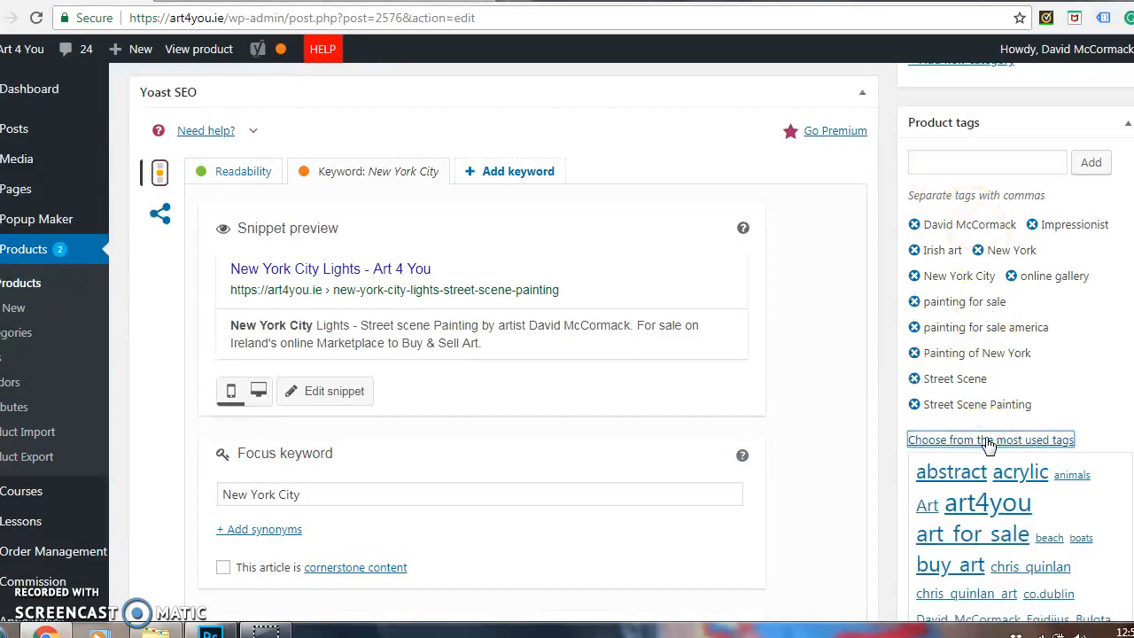
{"action": "scroll", "coordinate": [567, 343], "scroll_direction": "down", "scroll_amount": 4}
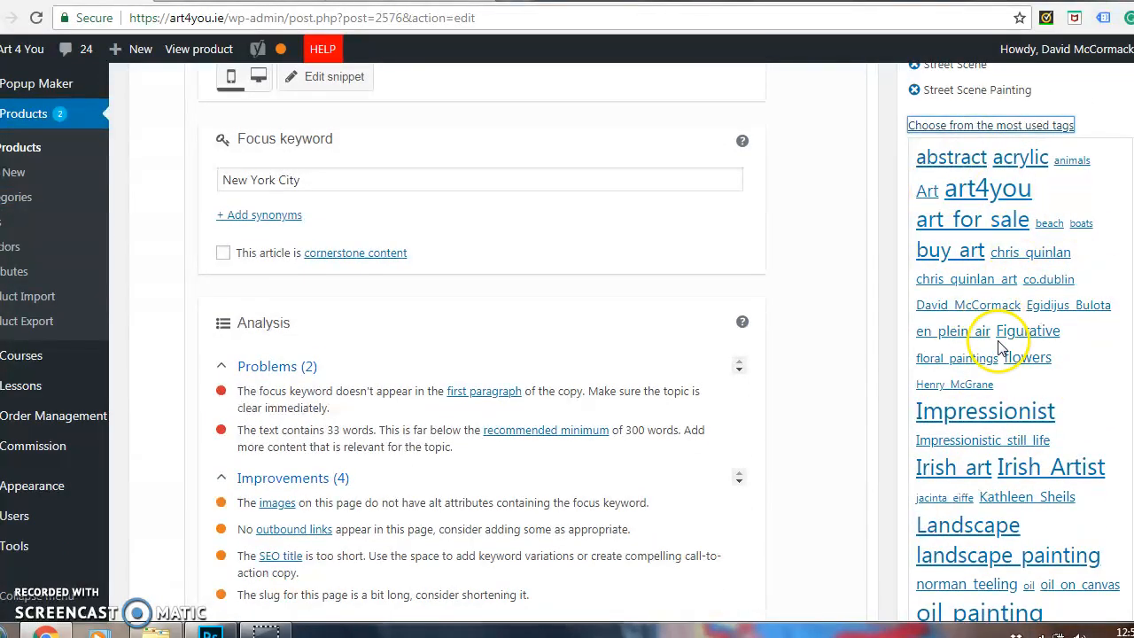
Examine which product categories are assigned to the painting, including its Paintings subcategories.
{"action": "scroll", "coordinate": [1002, 319], "scroll_direction": "up", "scroll_amount": 5}
{"action": "scroll", "coordinate": [631, 342], "scroll_direction": "up", "scroll_amount": 4}
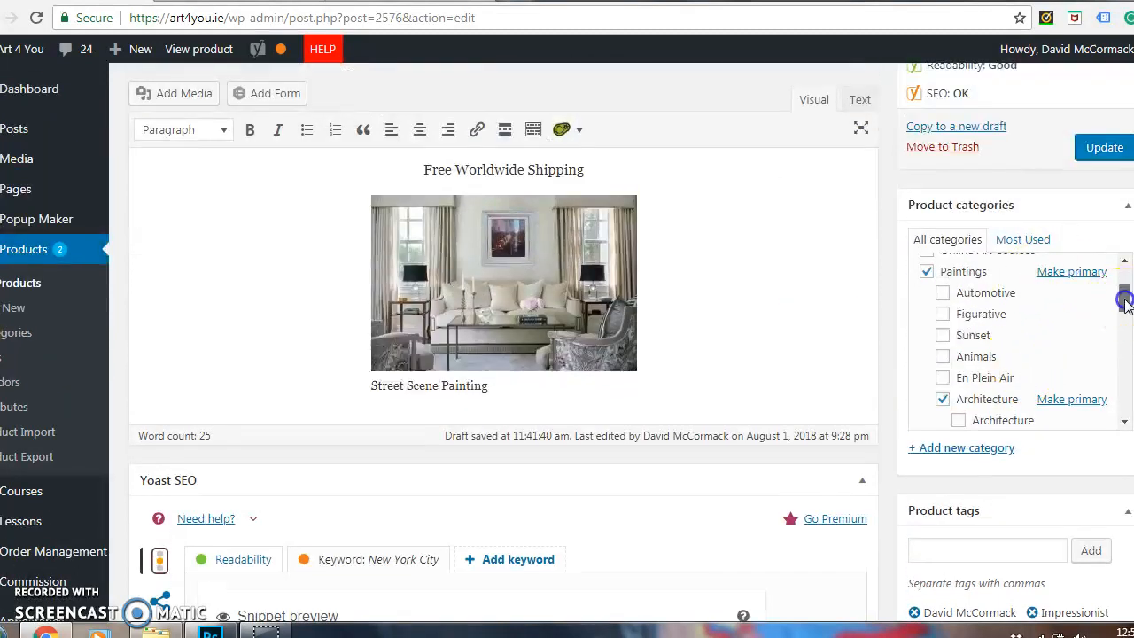
{"action": "left_click_drag", "start_coordinate": [1124, 301], "coordinate": [1124, 290]}
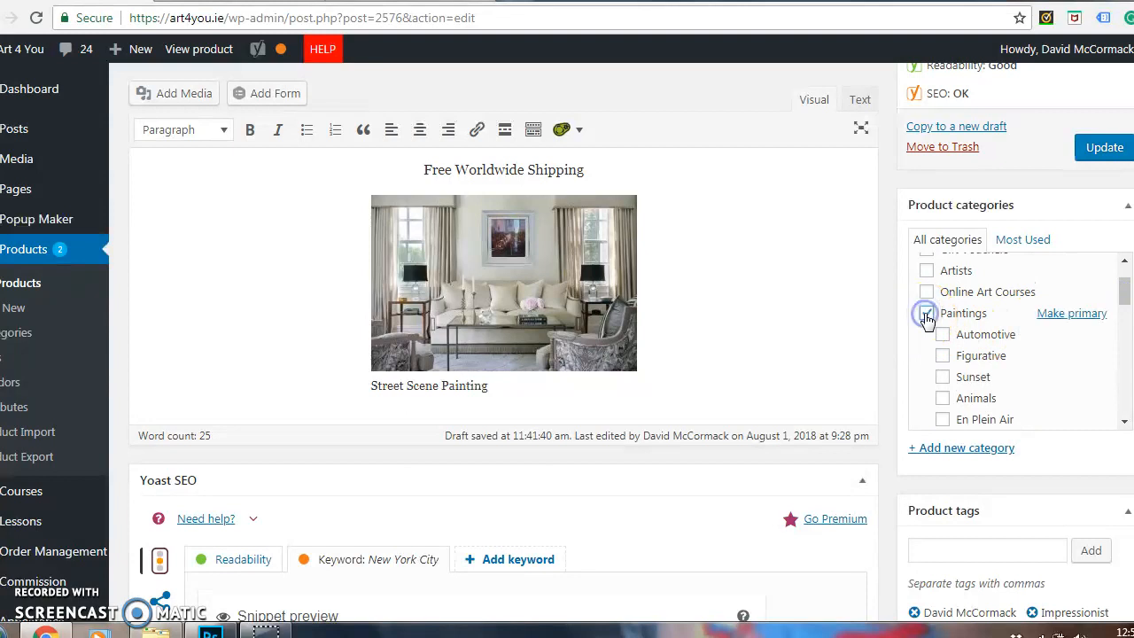
{"action": "left_click_drag", "start_coordinate": [1118, 285], "coordinate": [1123, 313]}
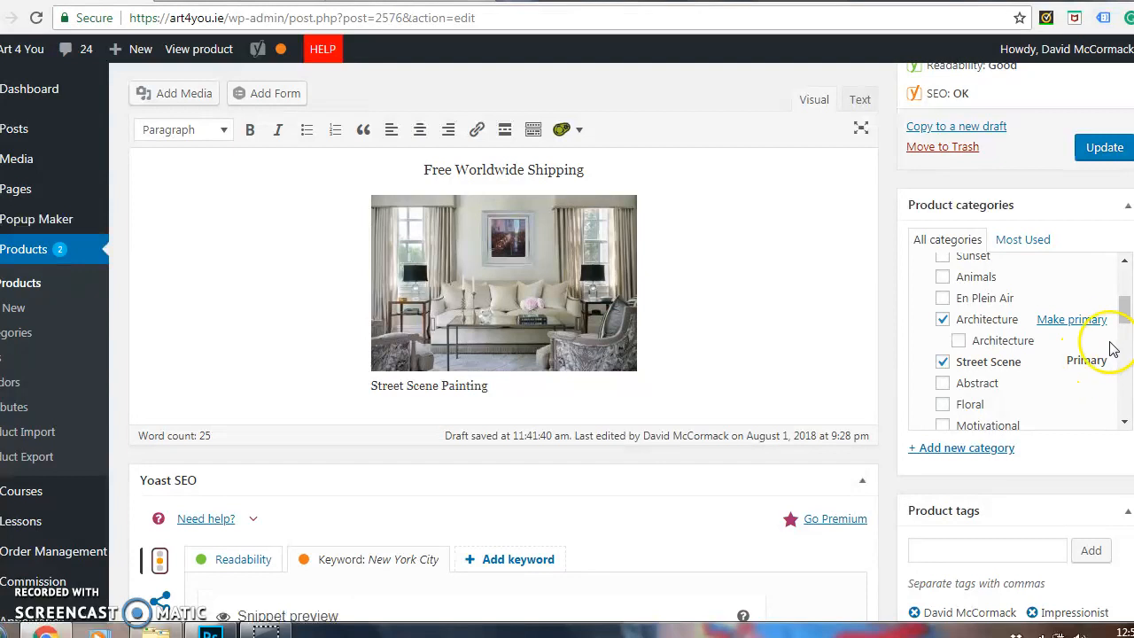
Remove the "New York City Lights" heading and the empty line from the product short description.
{"action": "scroll", "coordinate": [568, 354], "scroll_direction": "up", "scroll_amount": 4}
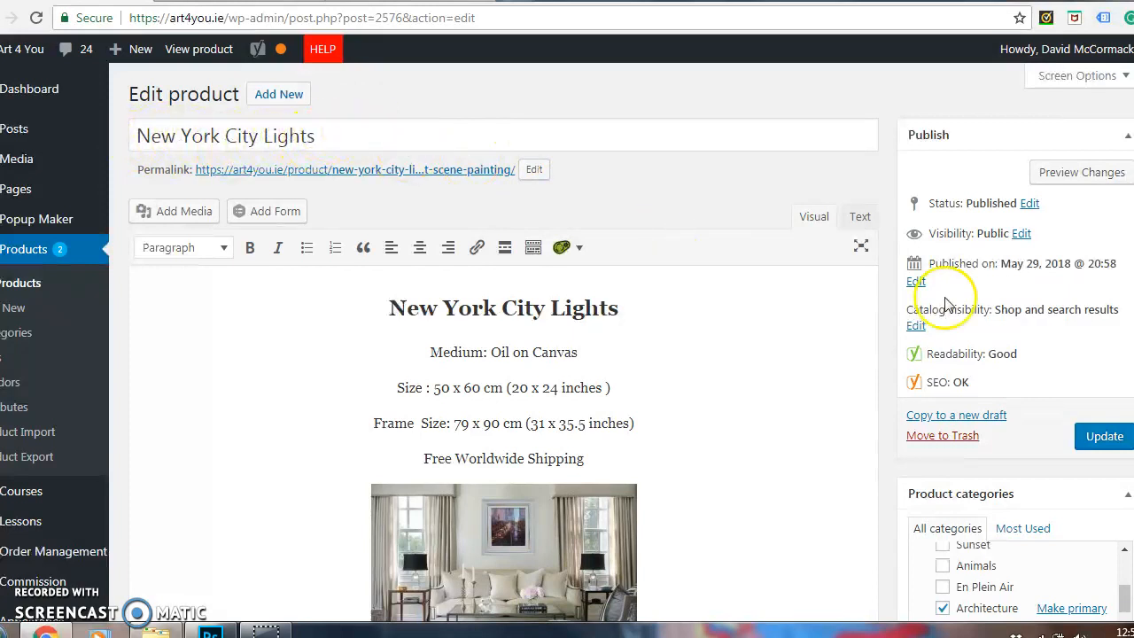
{"action": "scroll", "coordinate": [567, 354], "scroll_direction": "down", "scroll_amount": 15}
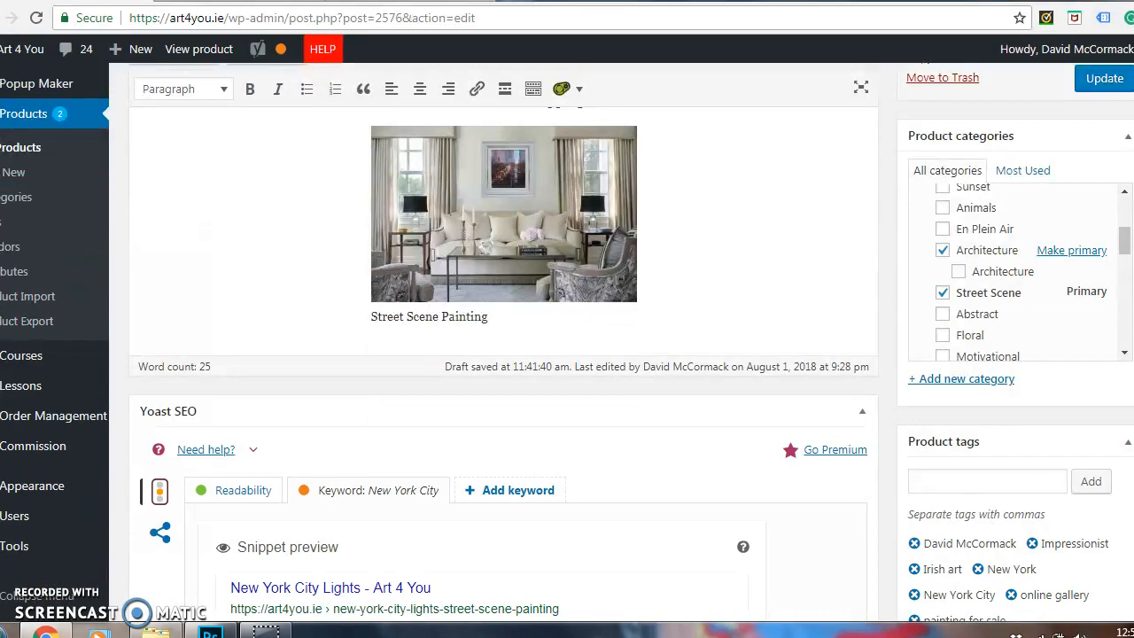
{"action": "scroll", "coordinate": [504, 346], "scroll_direction": "down", "scroll_amount": 10}
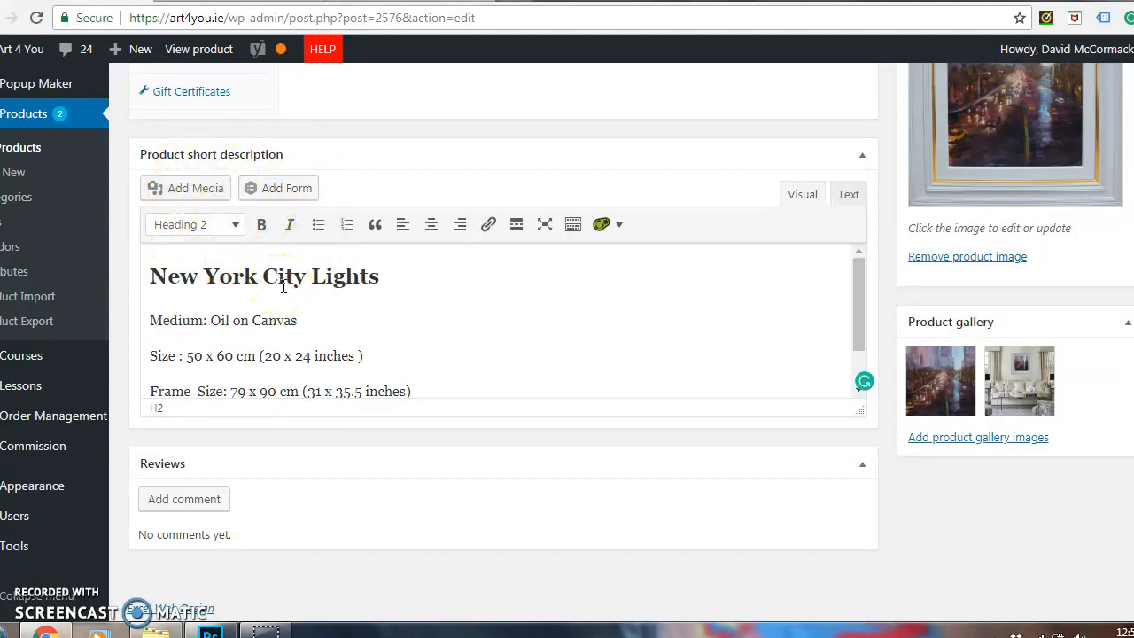
{"action": "left_click", "coordinate": [435, 271]}
{"action": "key", "text": "BackSpace"}
{"action": "key", "text": "BackSpace"}
{"action": "key", "text": "BackSpace"}
{"action": "key", "text": "BackSpace"}
{"action": "key", "text": "BackSpace"}
{"action": "key", "text": "BackSpace"}
{"action": "key", "text": "BackSpace"}
{"action": "key", "text": "BackSpace"}
{"action": "key", "text": "BackSpace"}
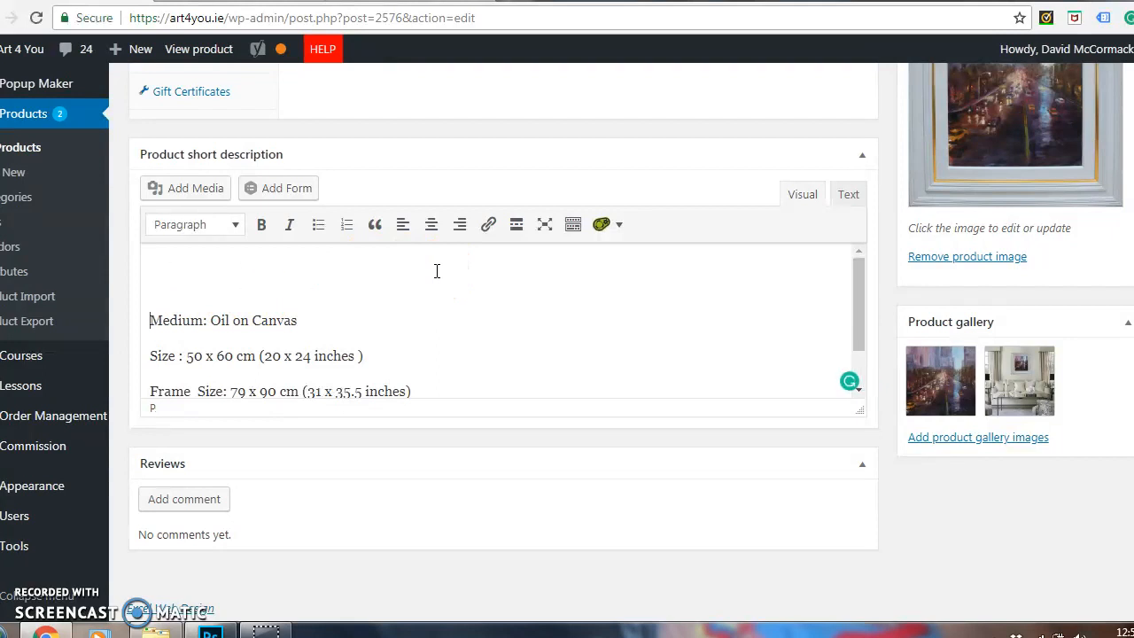
{"action": "key", "text": "BackSpace"}
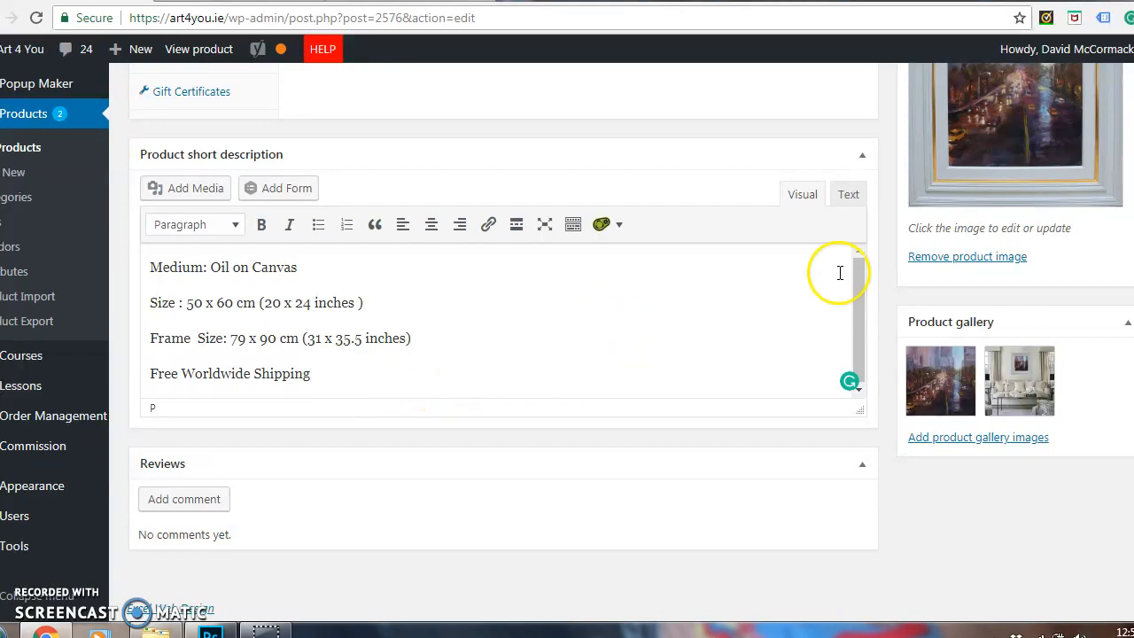
Try entering a sale price in the painting's general product data.
{"action": "scroll", "coordinate": [301, 375], "scroll_direction": "up", "scroll_amount": 3}
{"action": "scroll", "coordinate": [504, 346], "scroll_direction": "up", "scroll_amount": 2}
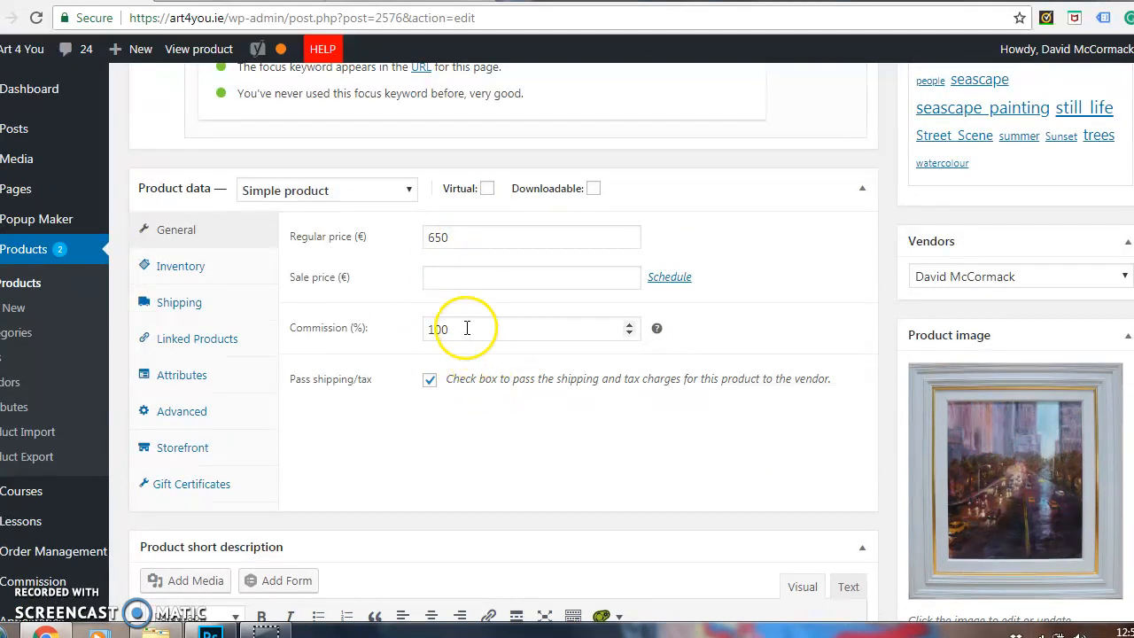
{"action": "left_click", "coordinate": [451, 276]}
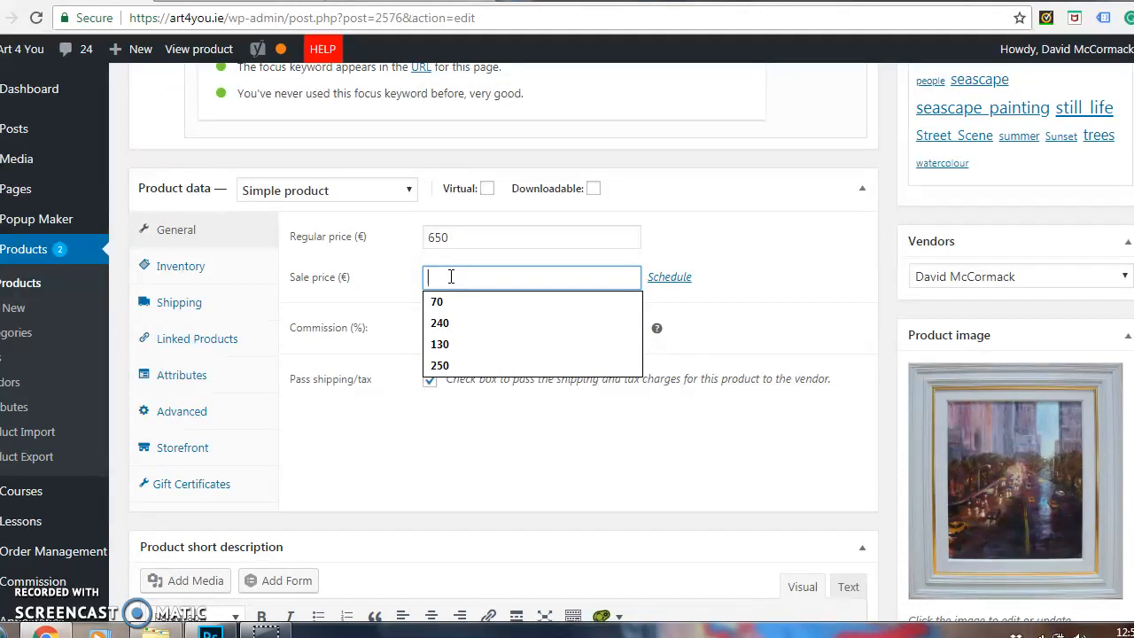
{"action": "type", "text": "6"}
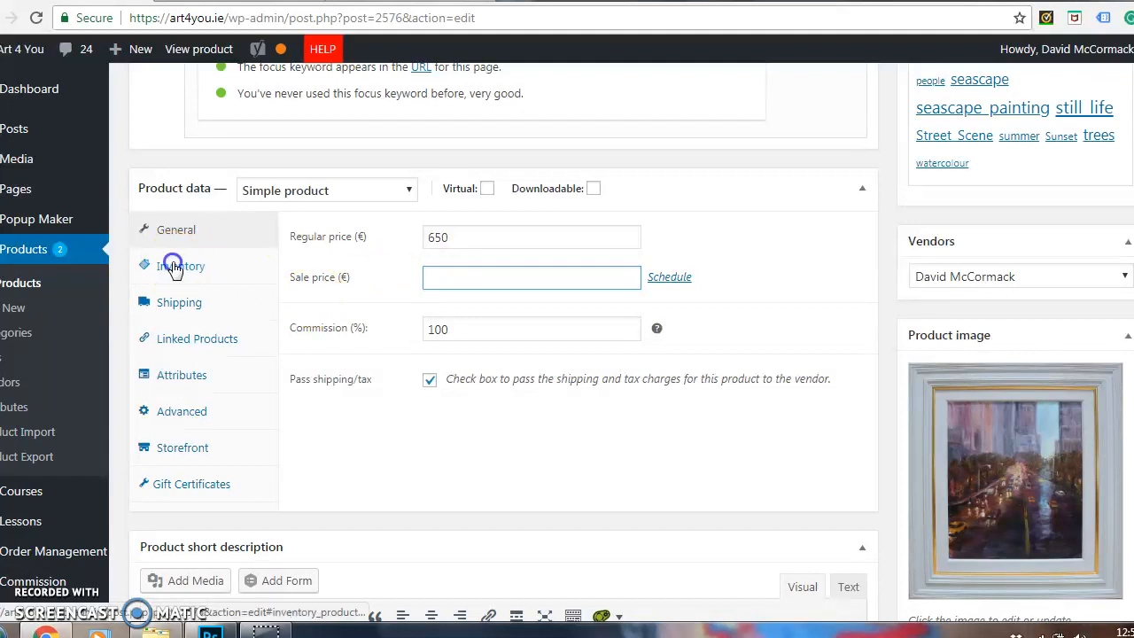
Look at the product's inventory settings and the available stock status options.
{"action": "left_click", "coordinate": [175, 267]}
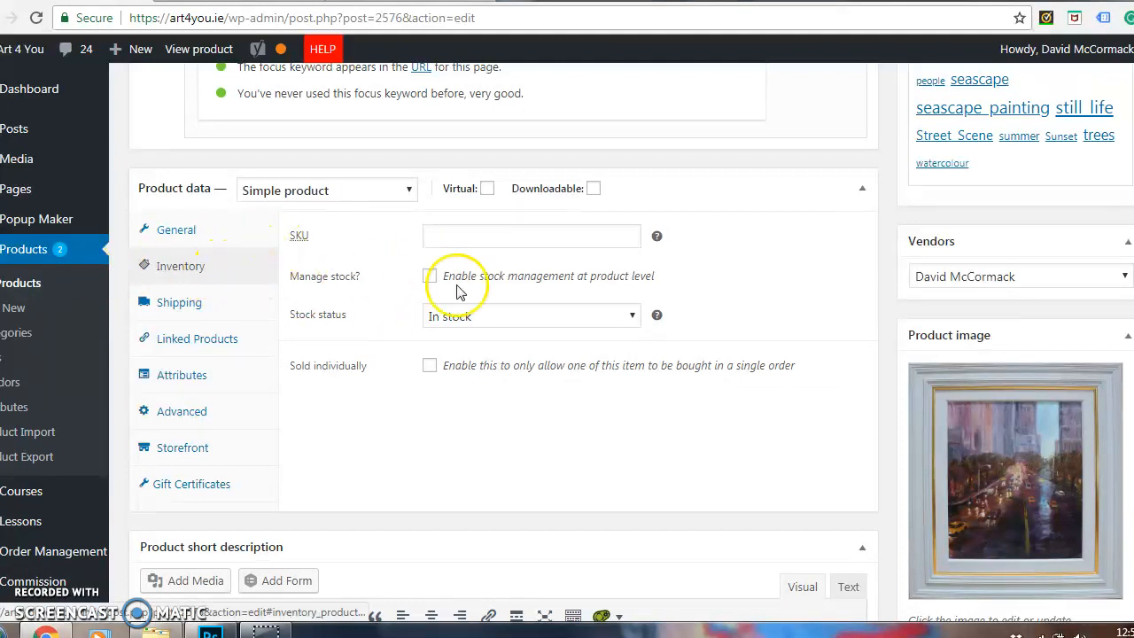
{"action": "left_click", "coordinate": [598, 319]}
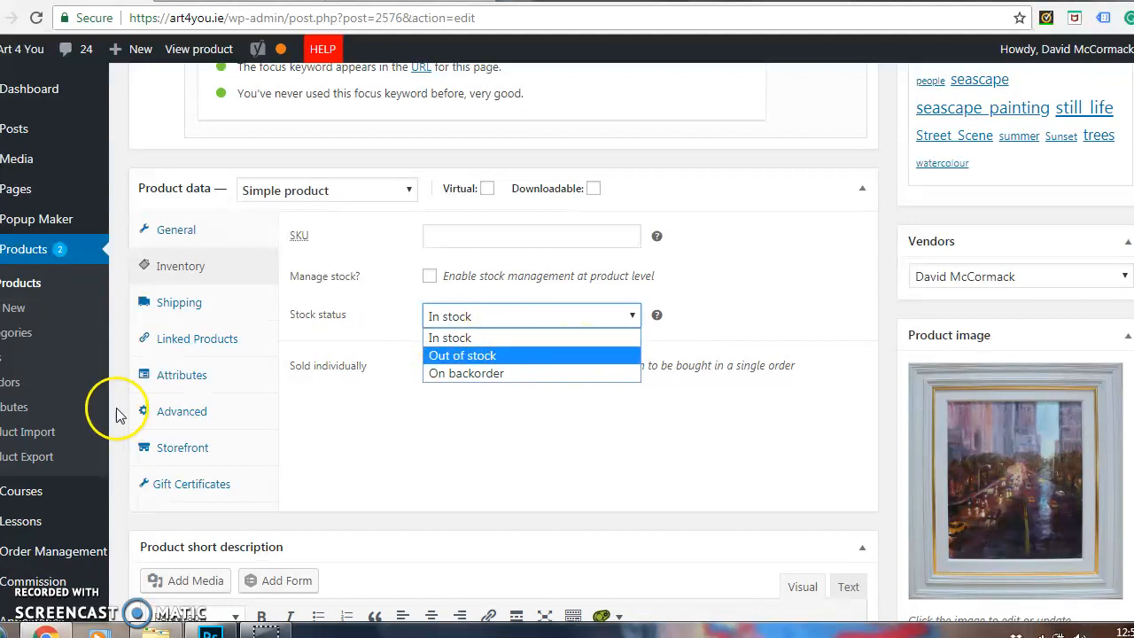
Add the Art Medium attribute to the product.
{"action": "left_click", "coordinate": [195, 379]}
{"action": "left_click", "coordinate": [432, 235]}
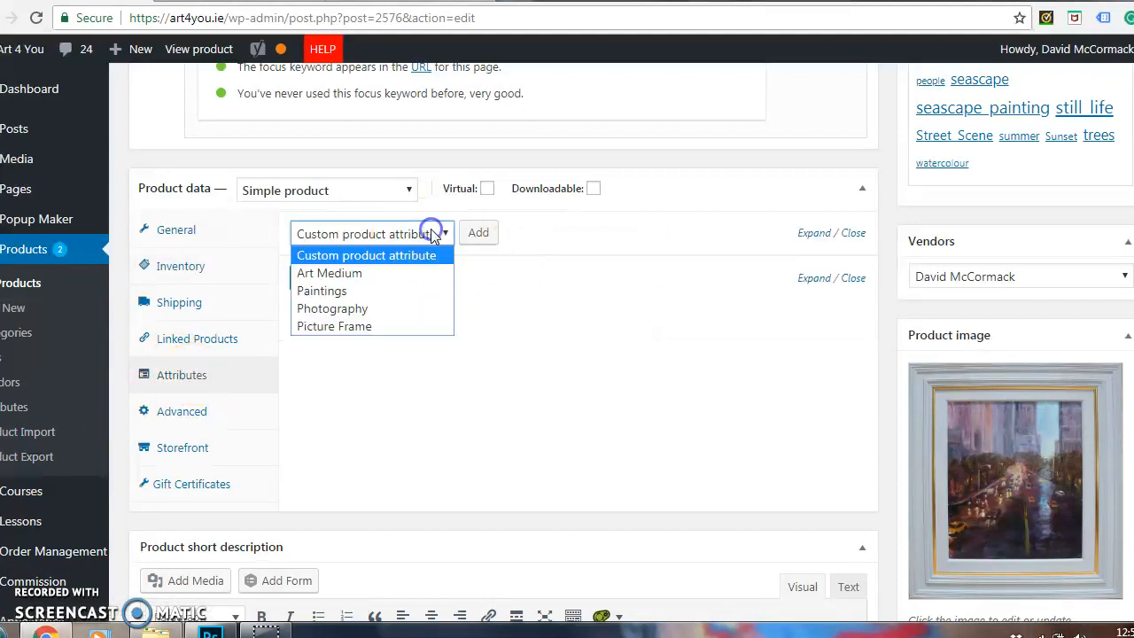
{"action": "left_click", "coordinate": [395, 279]}
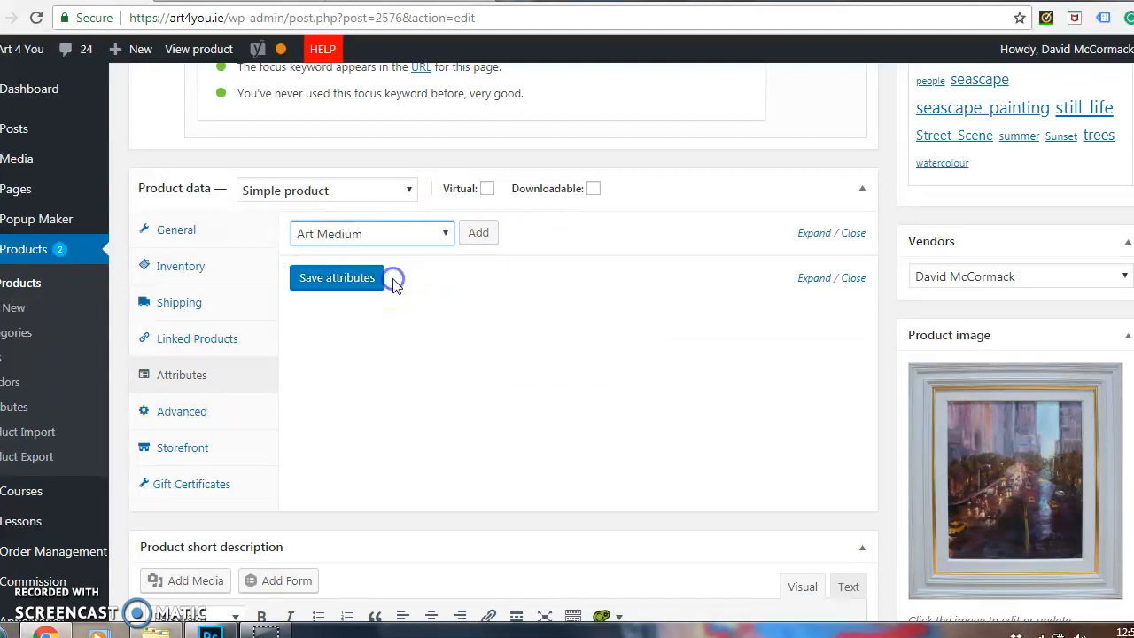
{"action": "left_click", "coordinate": [482, 232]}
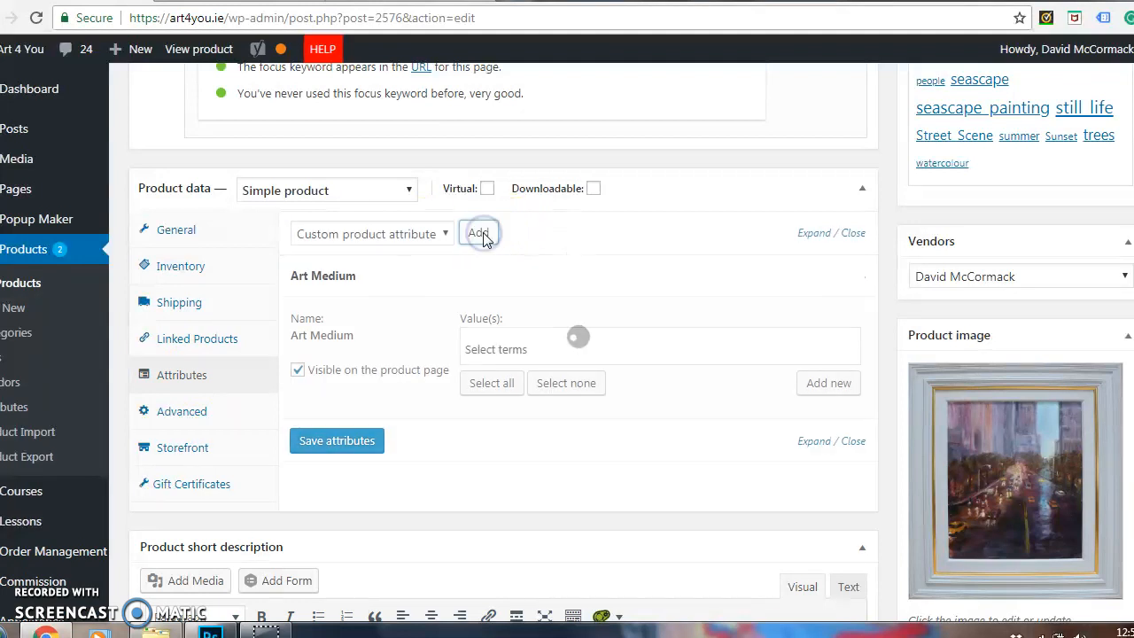
Add the Paintings attribute to the product.
{"action": "left_click", "coordinate": [384, 236]}
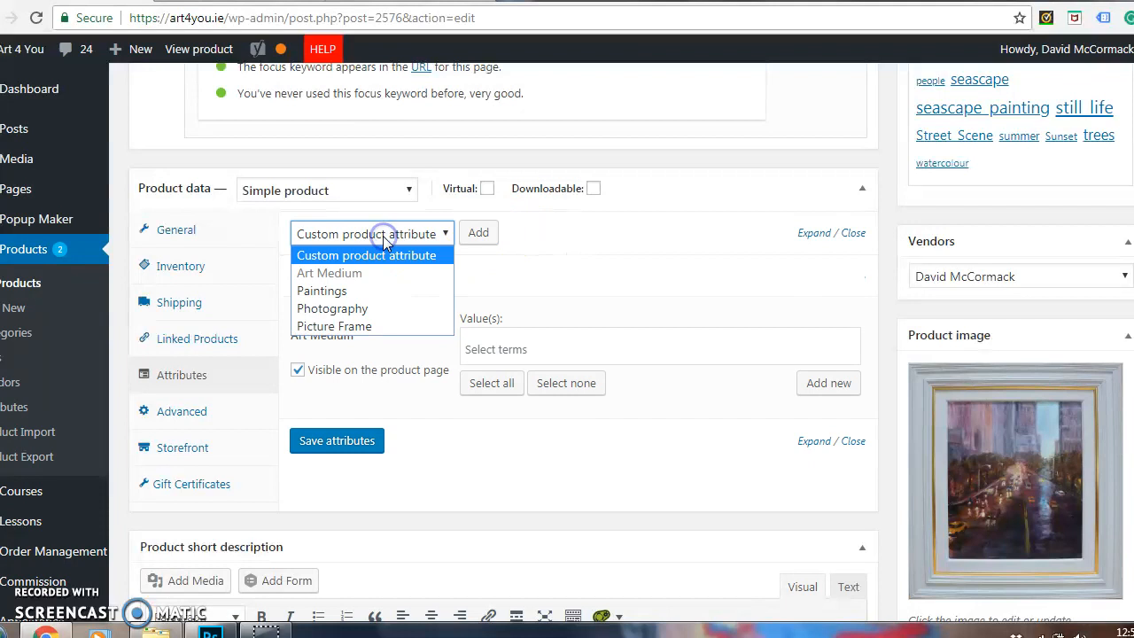
{"action": "left_click", "coordinate": [384, 291]}
{"action": "left_click", "coordinate": [479, 233]}
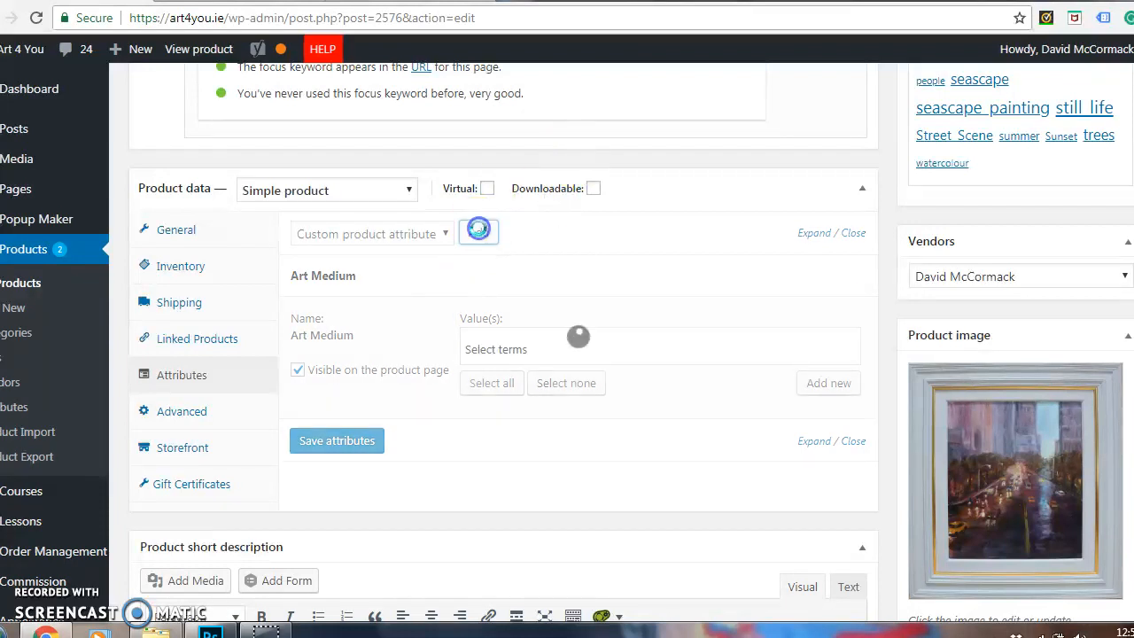
Set the Art Medium attribute's value to Oil.
{"action": "left_click", "coordinate": [534, 346]}
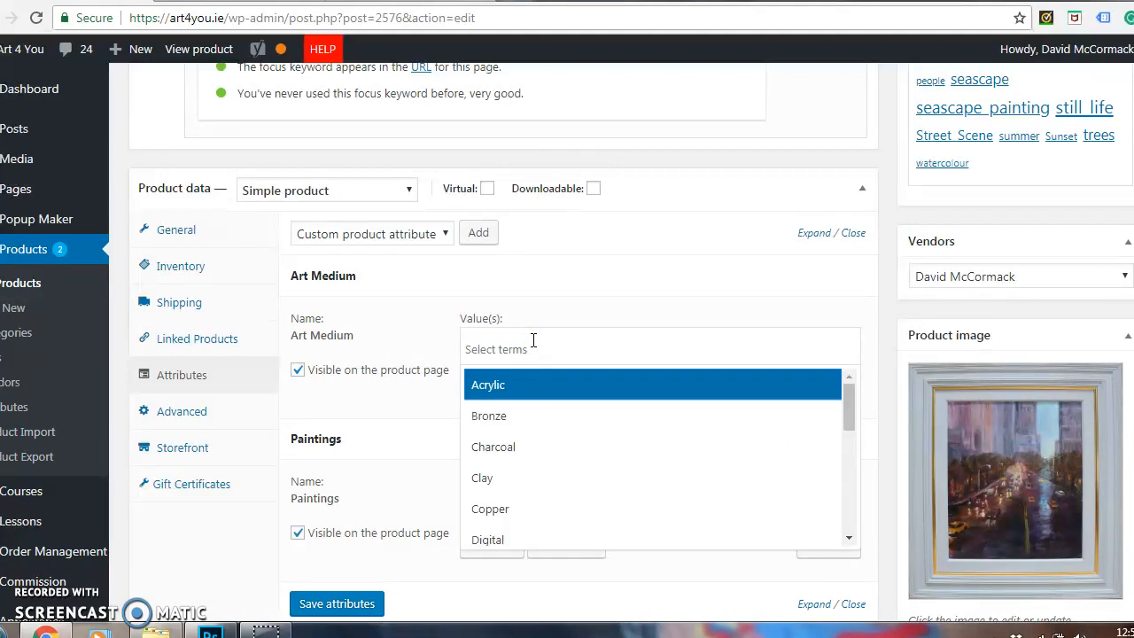
{"action": "left_click", "coordinate": [851, 404]}
{"action": "left_click_drag", "start_coordinate": [851, 404], "coordinate": [852, 454]}
{"action": "left_click", "coordinate": [643, 470]}
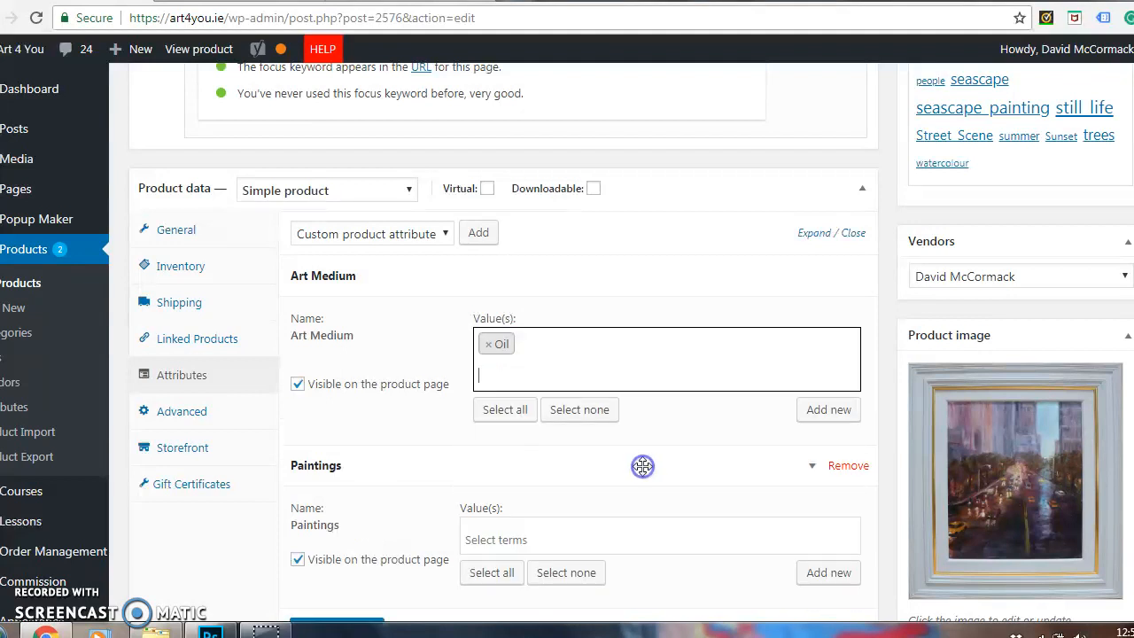
Assign the values Architecture and Street Scene to the Paintings attribute and save the product attributes.
{"action": "left_click", "coordinate": [548, 534]}
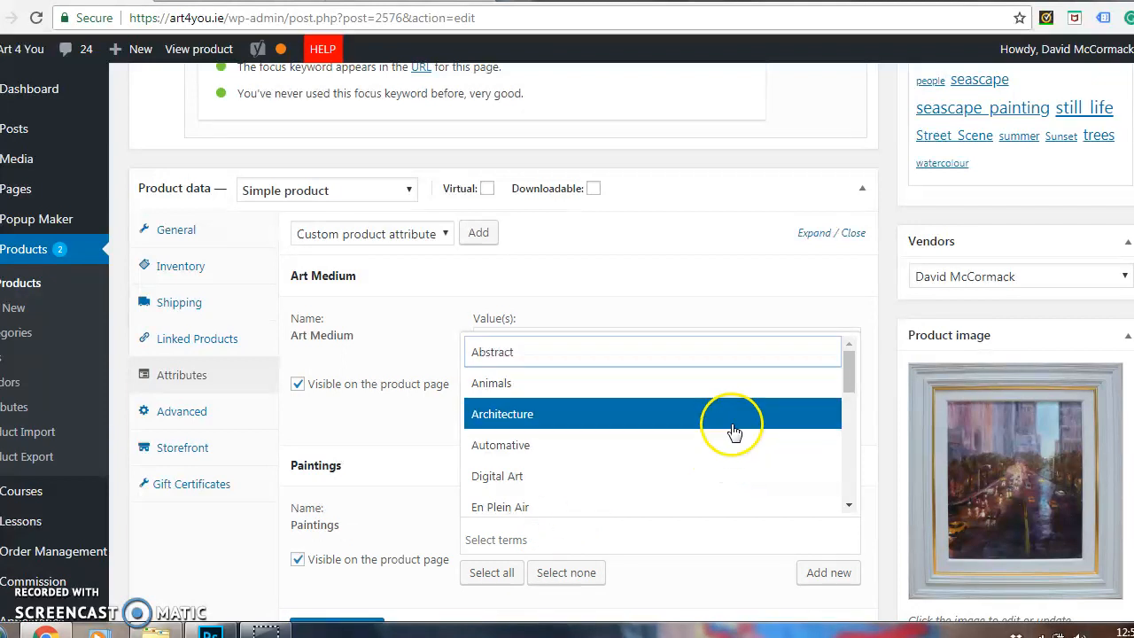
{"action": "left_click", "coordinate": [735, 415]}
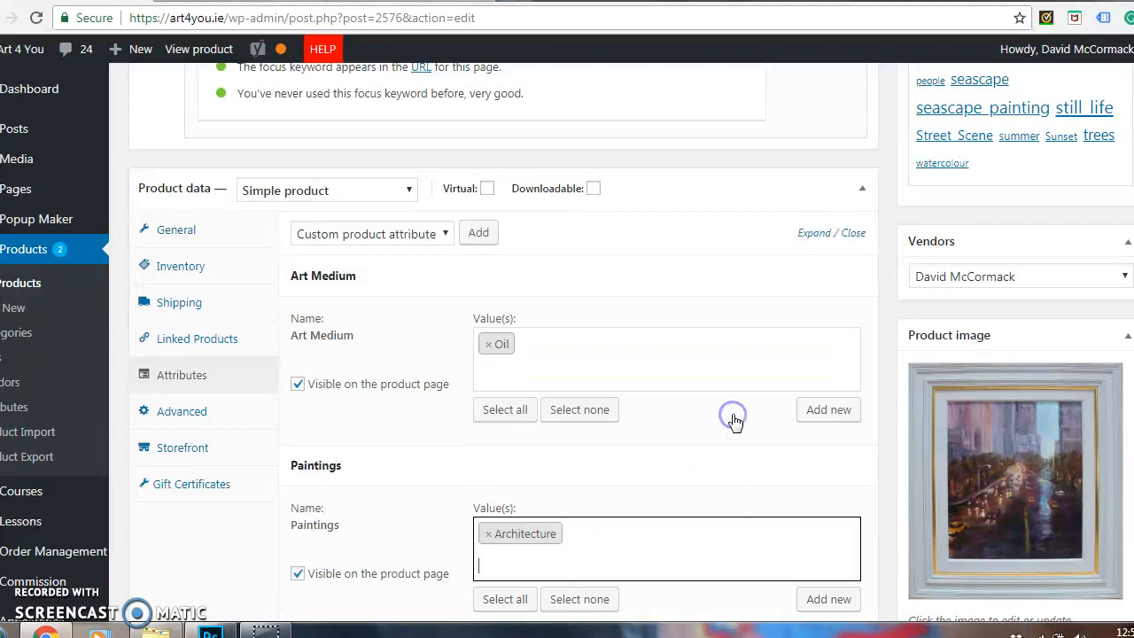
{"action": "left_click", "coordinate": [741, 539]}
{"action": "left_click_drag", "start_coordinate": [852, 369], "coordinate": [857, 475]}
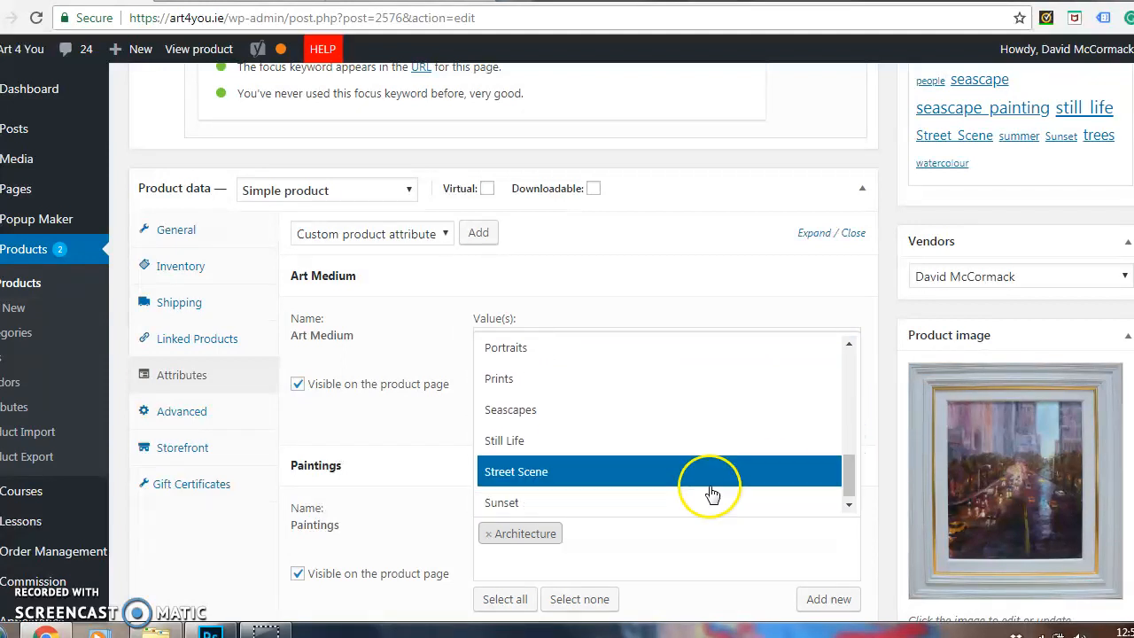
{"action": "left_click", "coordinate": [681, 483]}
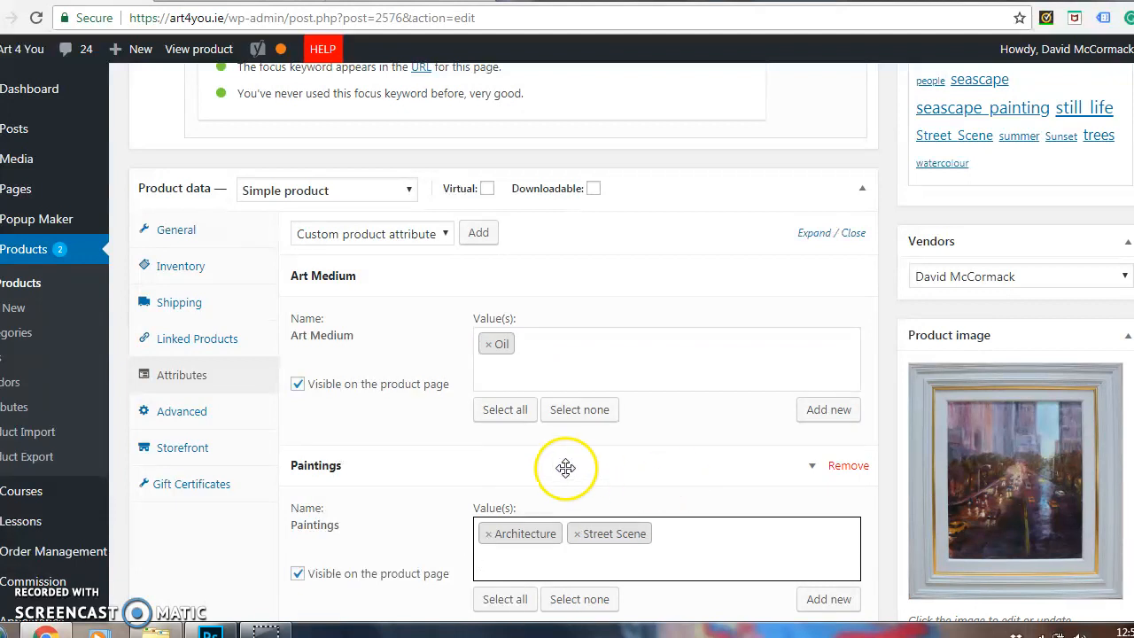
{"action": "scroll", "coordinate": [899, 380], "scroll_direction": "down", "scroll_amount": 3}
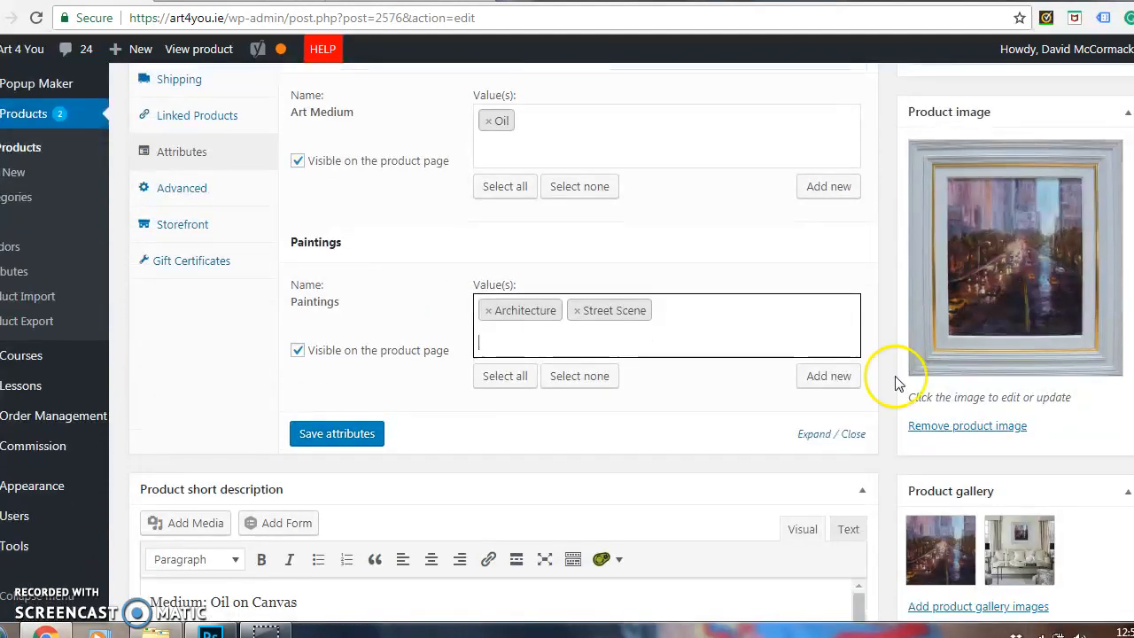
{"action": "left_click", "coordinate": [355, 434]}
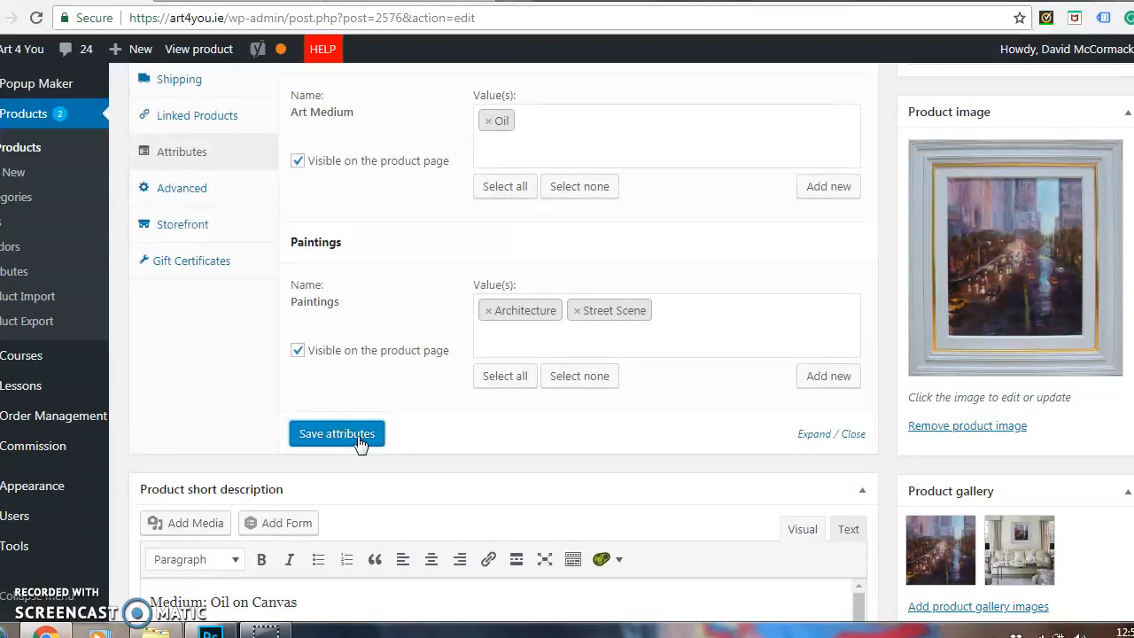
Look at the media library for adding product gallery images and close it without choosing any.
{"action": "scroll", "coordinate": [971, 478], "scroll_direction": "down", "scroll_amount": 2}
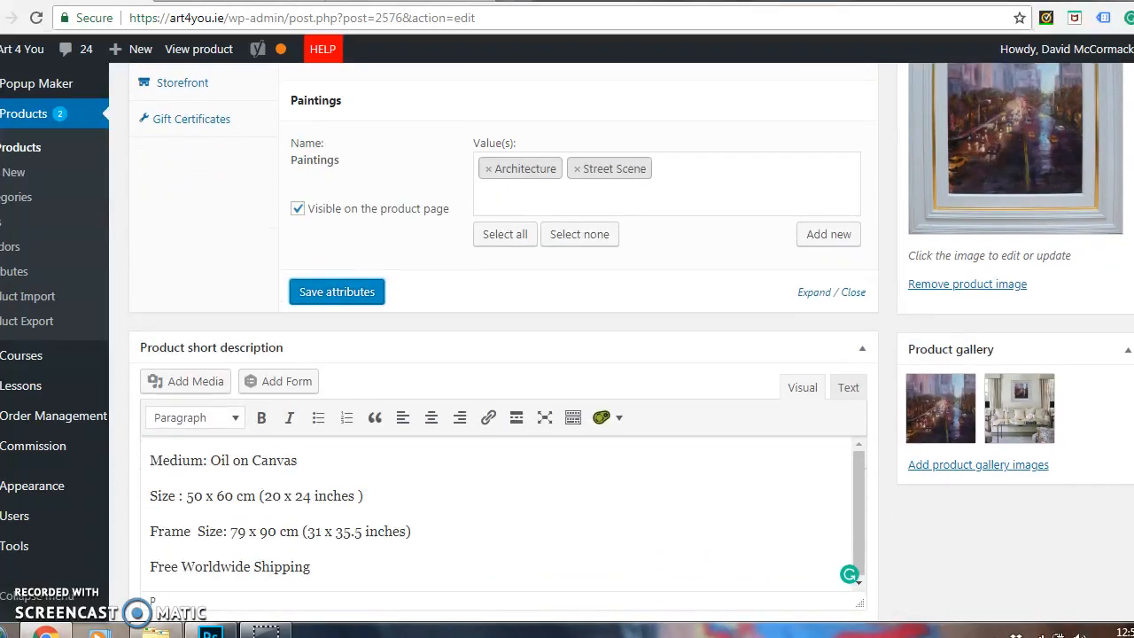
{"action": "left_click", "coordinate": [973, 470]}
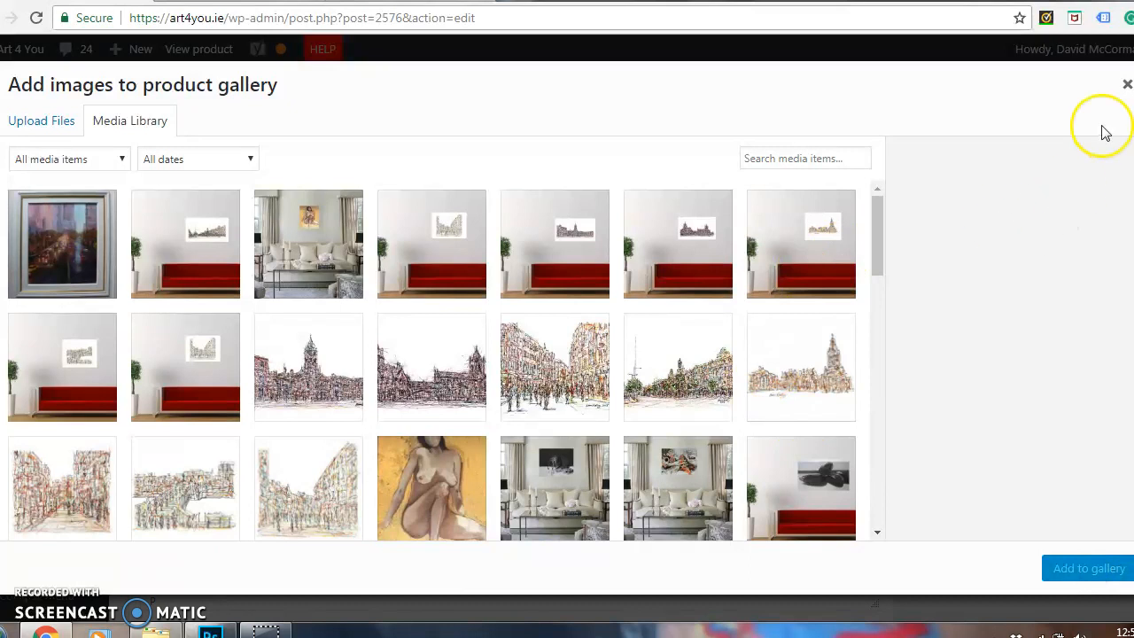
{"action": "left_click", "coordinate": [1124, 83]}
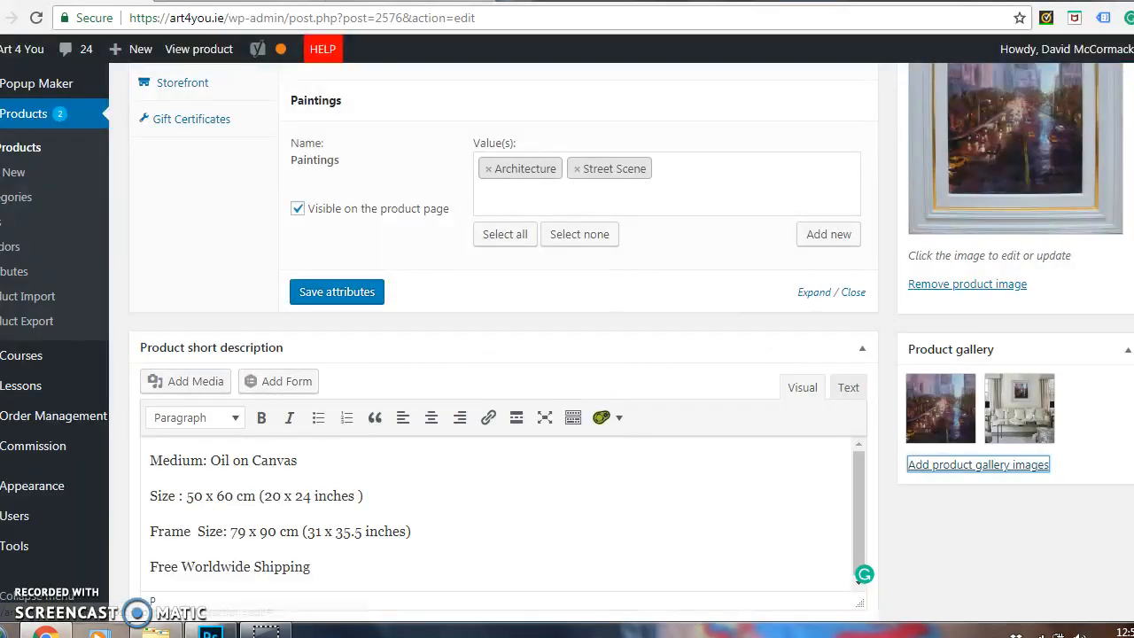
Copy the whole product short description, from the medium line to the "Free Worldwide Shipping" line.
{"action": "scroll", "coordinate": [1132, 188], "scroll_direction": "up", "scroll_amount": 2}
{"action": "scroll", "coordinate": [1132, 188], "scroll_direction": "down", "scroll_amount": 3}
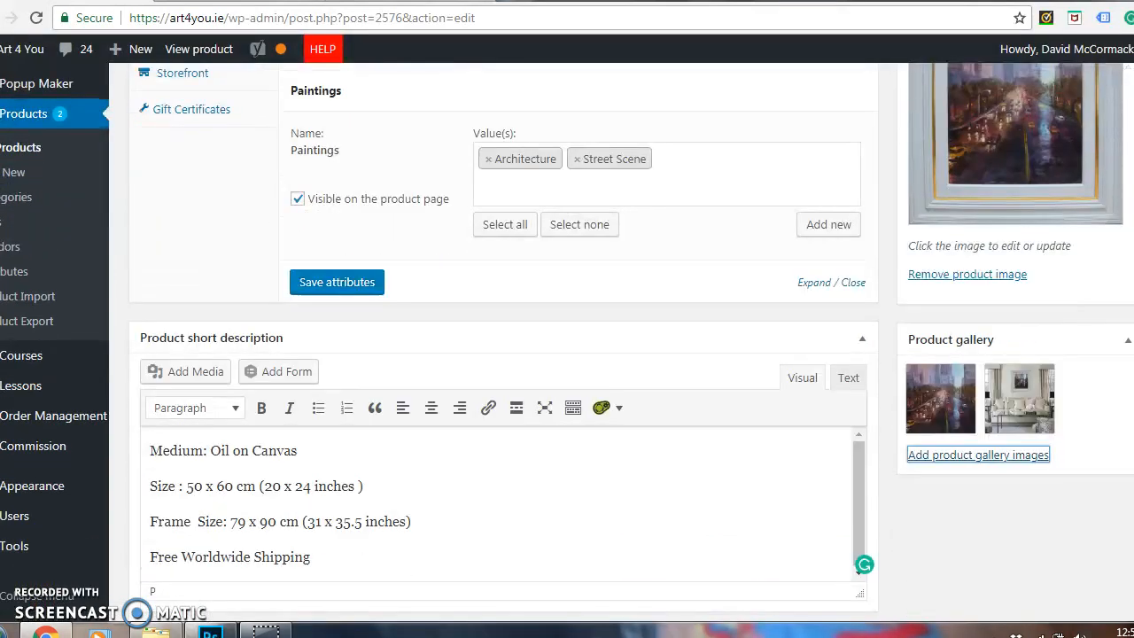
{"action": "left_click_drag", "start_coordinate": [355, 488], "coordinate": [127, 354]}
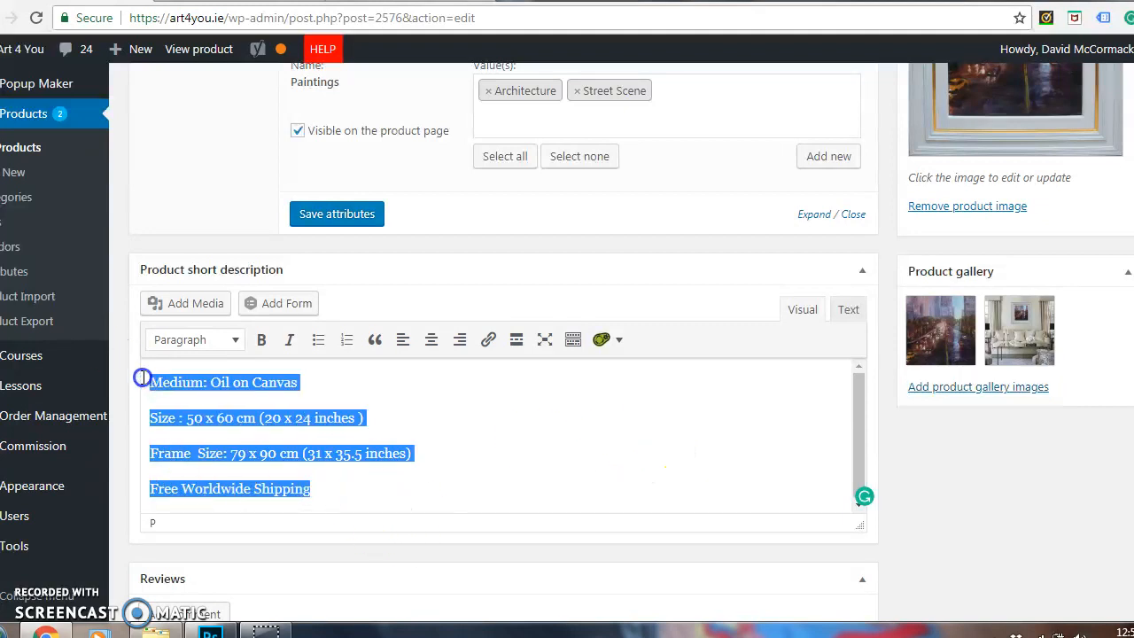
{"action": "right_click", "coordinate": [164, 380]}
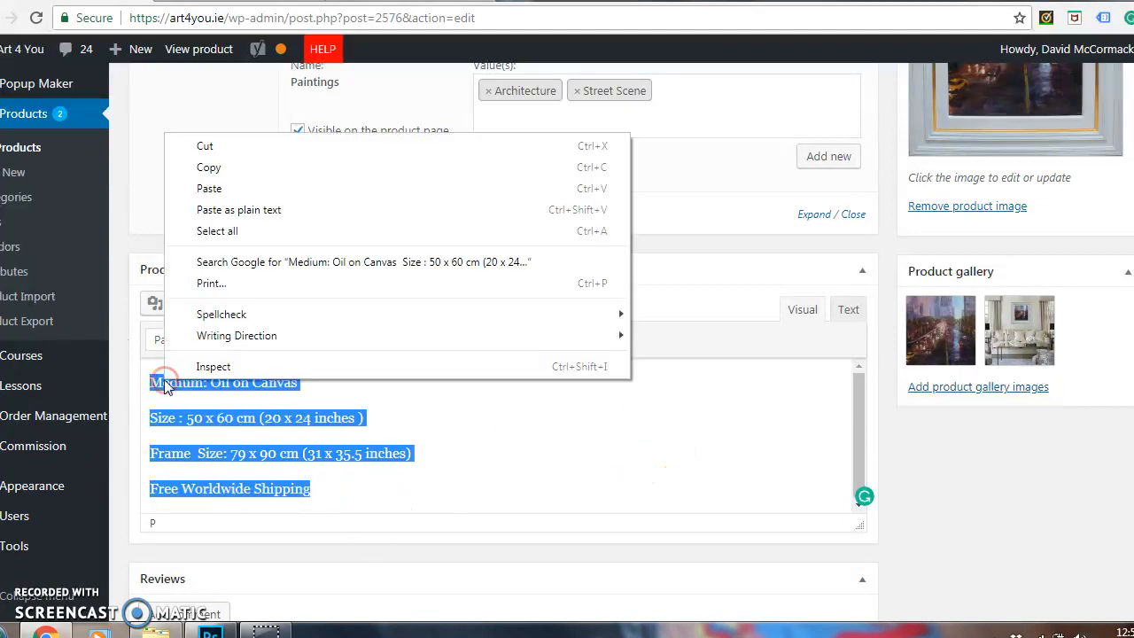
{"action": "left_click", "coordinate": [241, 168]}
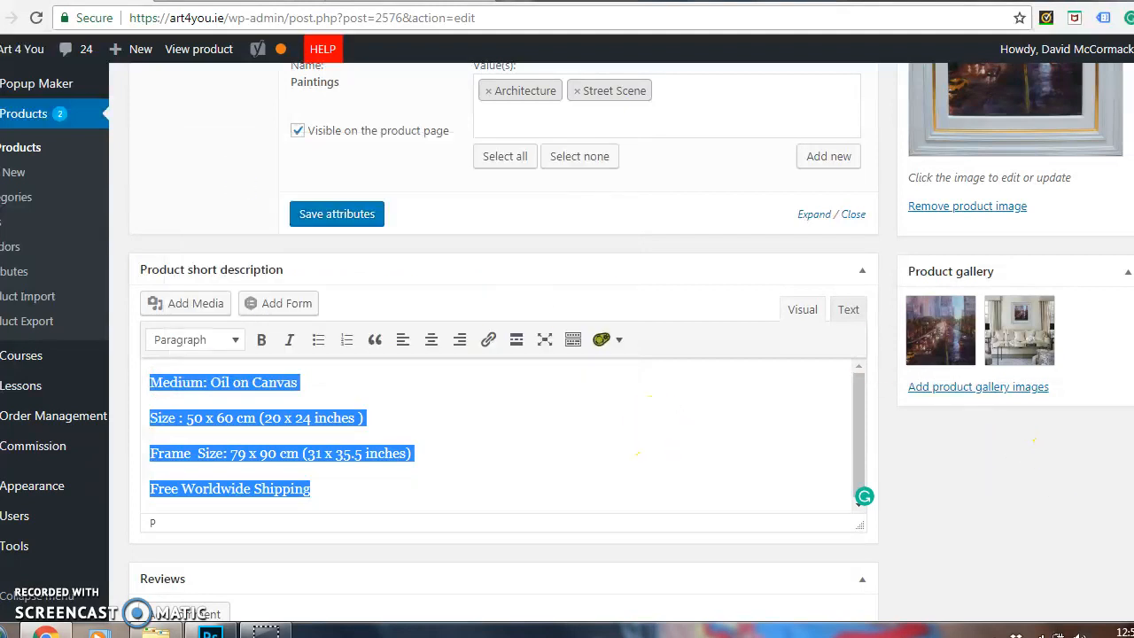
Reapply the Heading 2 style and centre alignment to the "New York City Lights" line in the main product description.
{"action": "scroll", "coordinate": [860, 501], "scroll_direction": "up", "scroll_amount": 20}
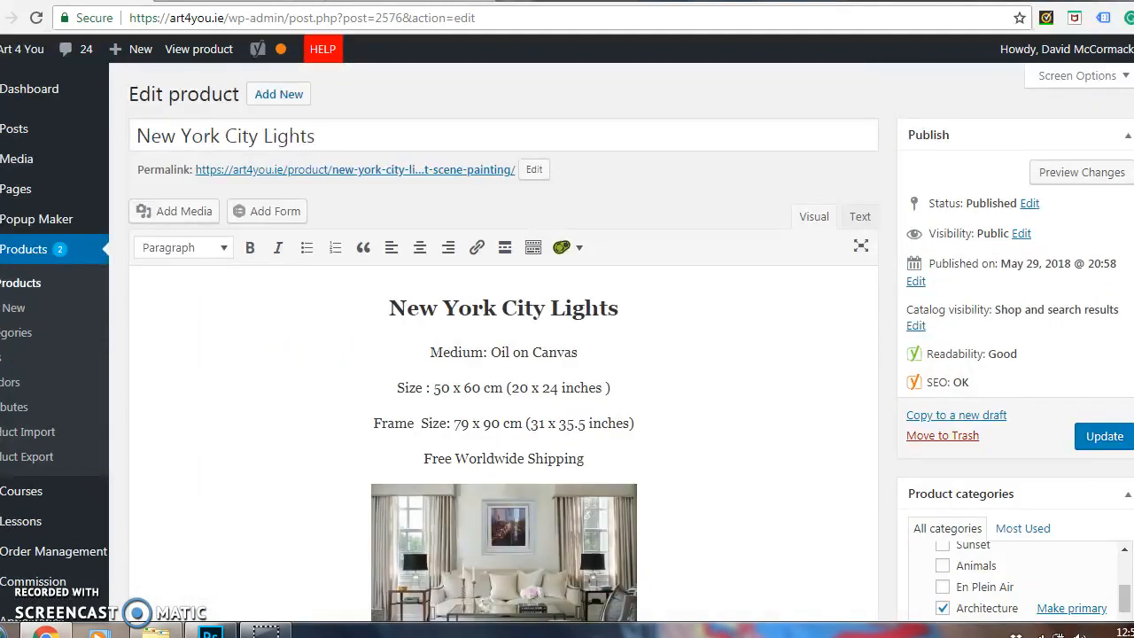
{"action": "scroll", "coordinate": [567, 354], "scroll_direction": "down", "scroll_amount": 1}
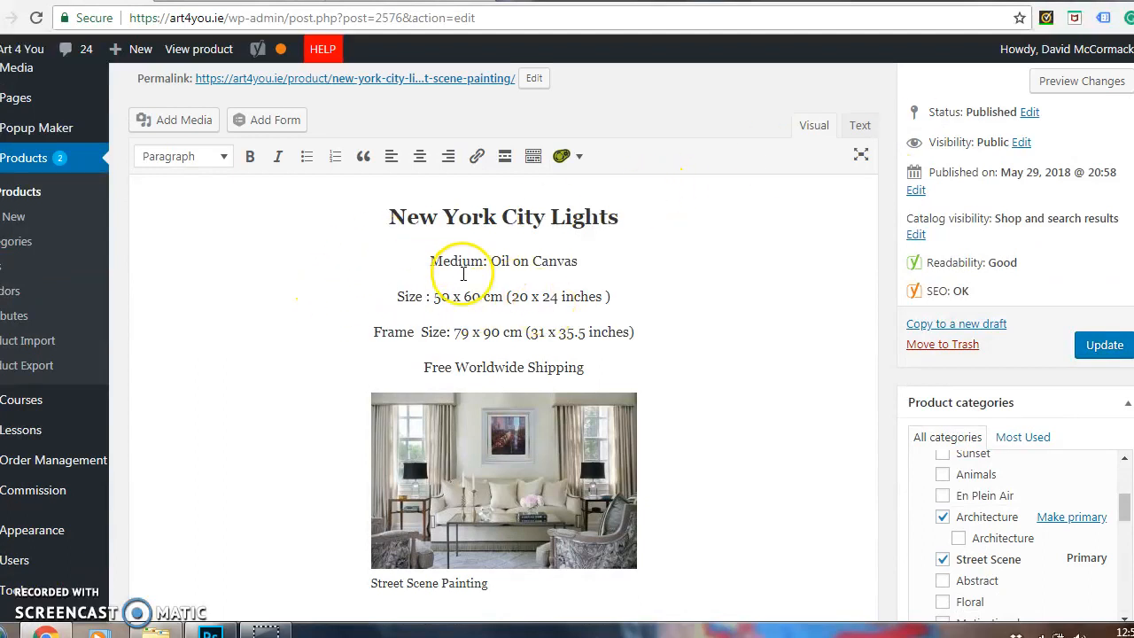
{"action": "scroll", "coordinate": [980, 392], "scroll_direction": "up", "scroll_amount": 1}
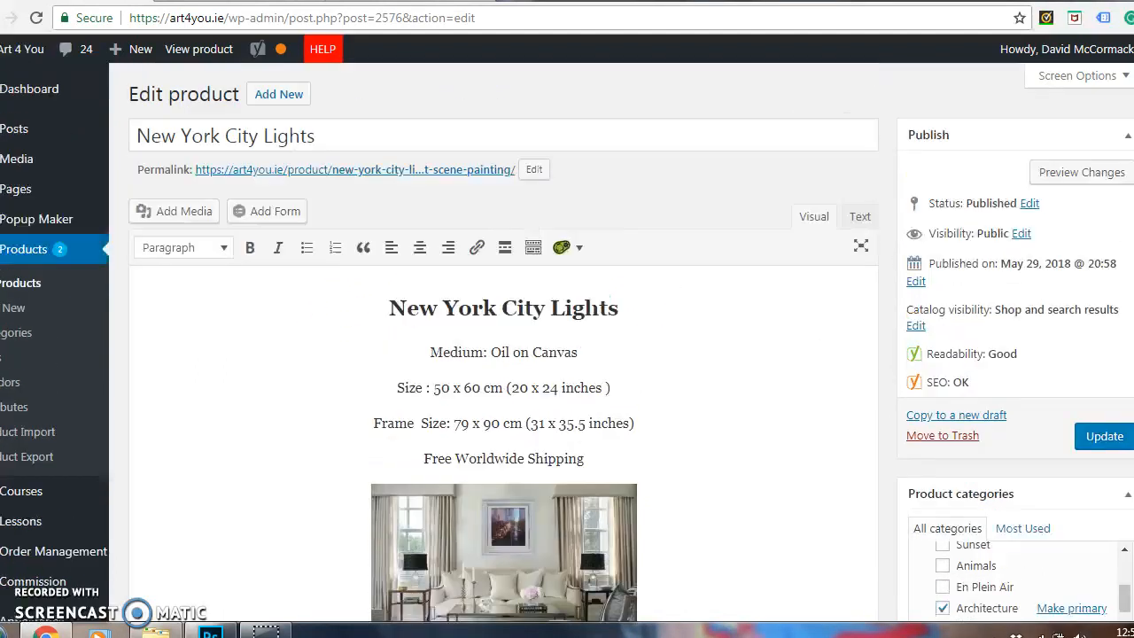
{"action": "left_click", "coordinate": [325, 126]}
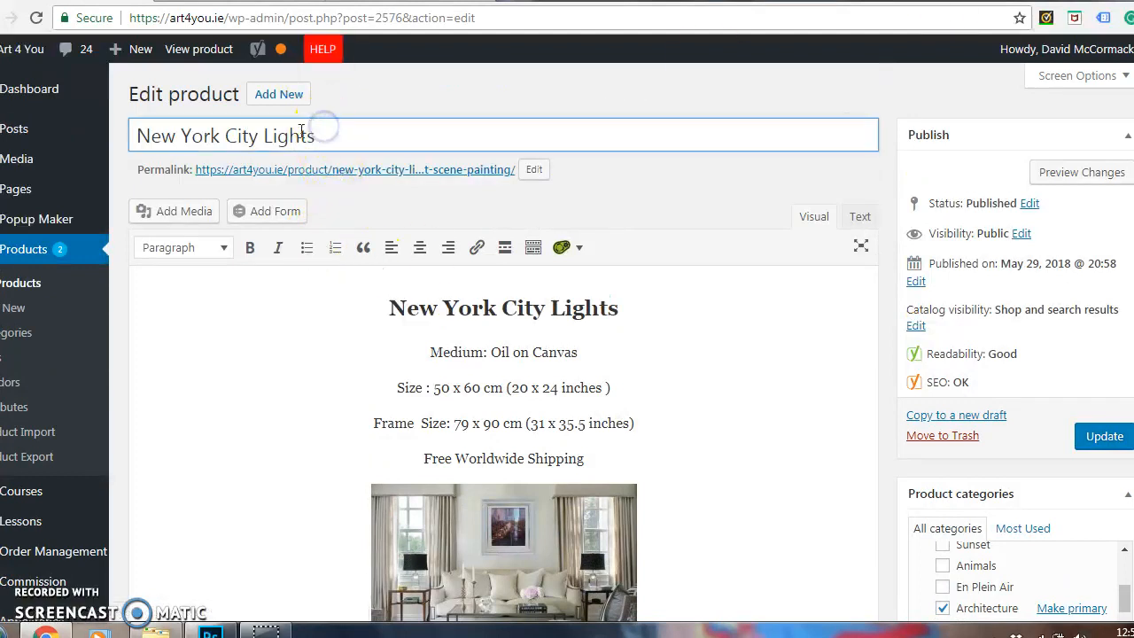
{"action": "left_click", "coordinate": [412, 311]}
{"action": "left_click", "coordinate": [621, 307]}
{"action": "left_click_drag", "start_coordinate": [620, 307], "coordinate": [381, 309]}
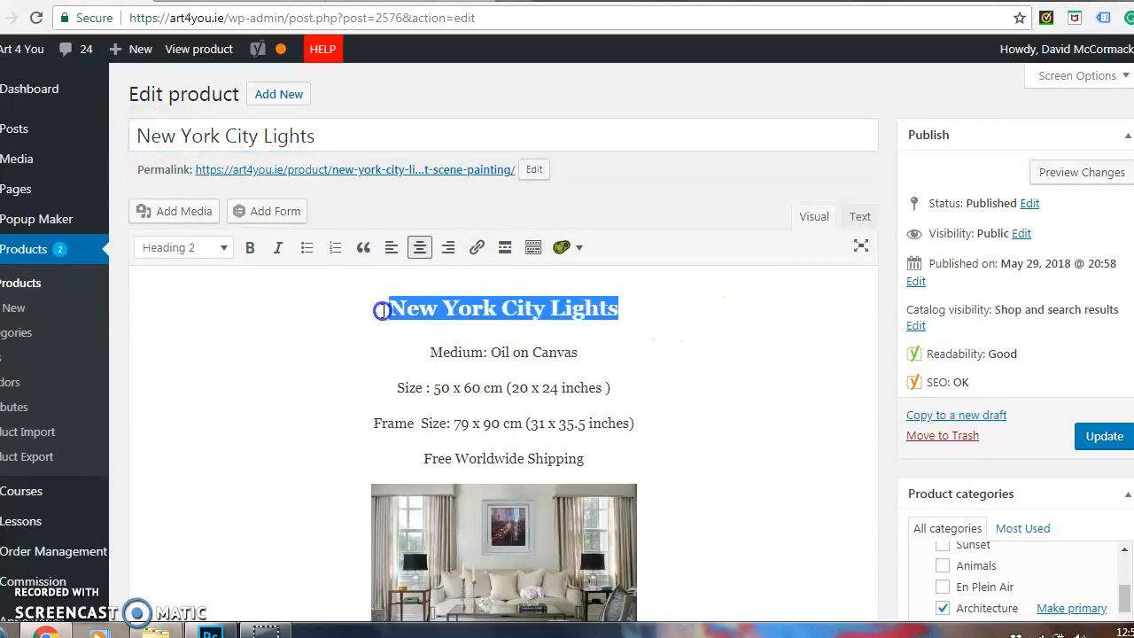
{"action": "left_click", "coordinate": [214, 257]}
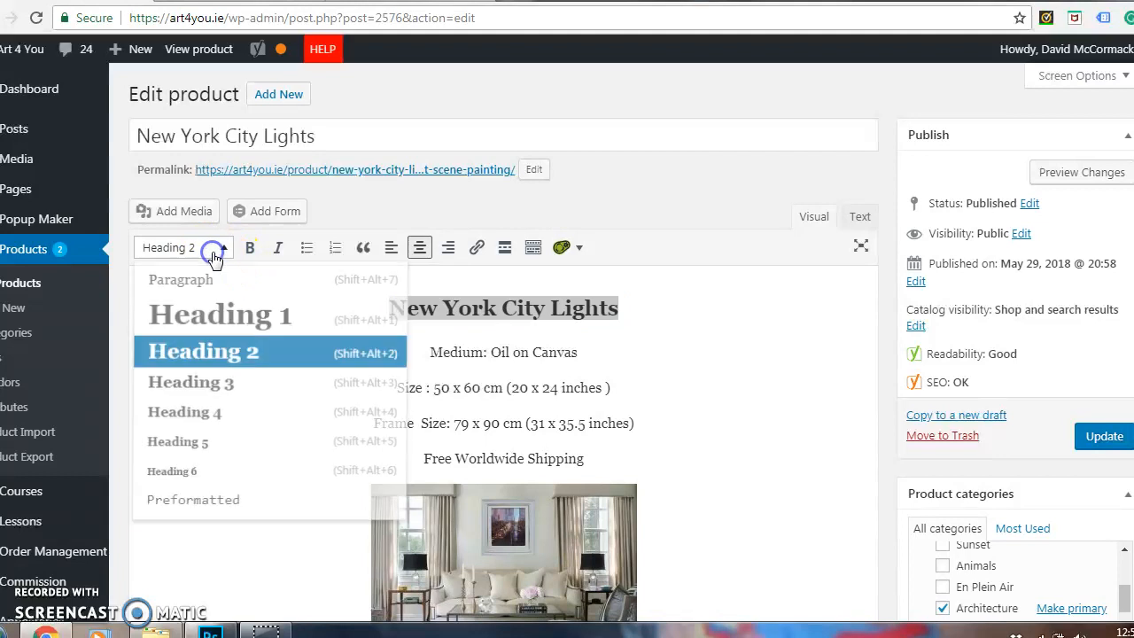
{"action": "left_click", "coordinate": [219, 355]}
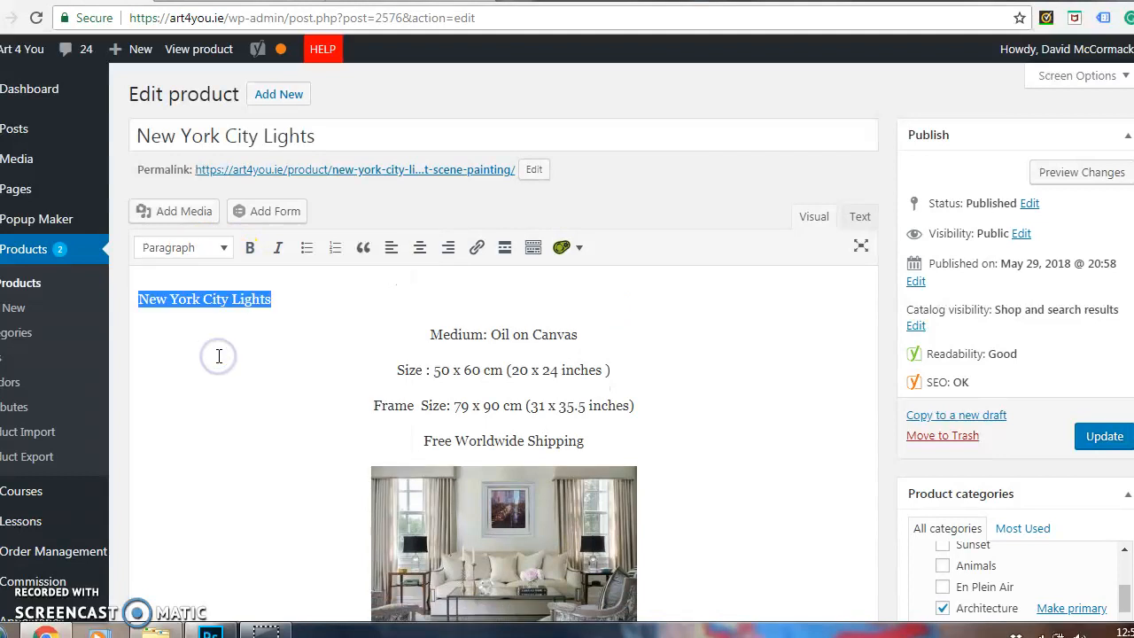
{"action": "left_click", "coordinate": [221, 248]}
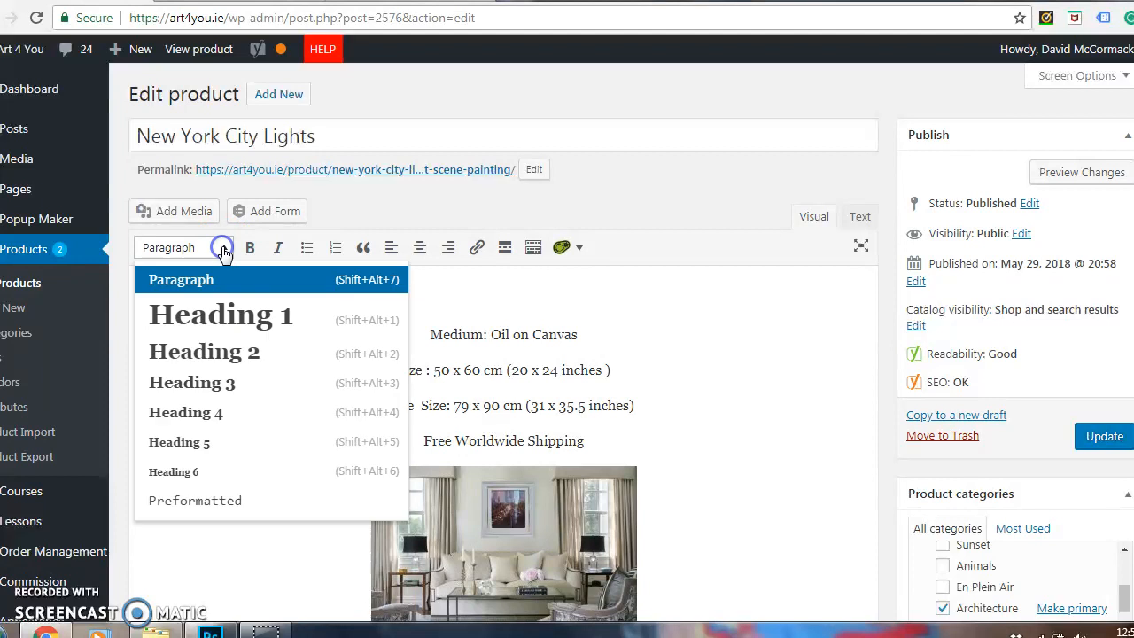
{"action": "left_click", "coordinate": [237, 351]}
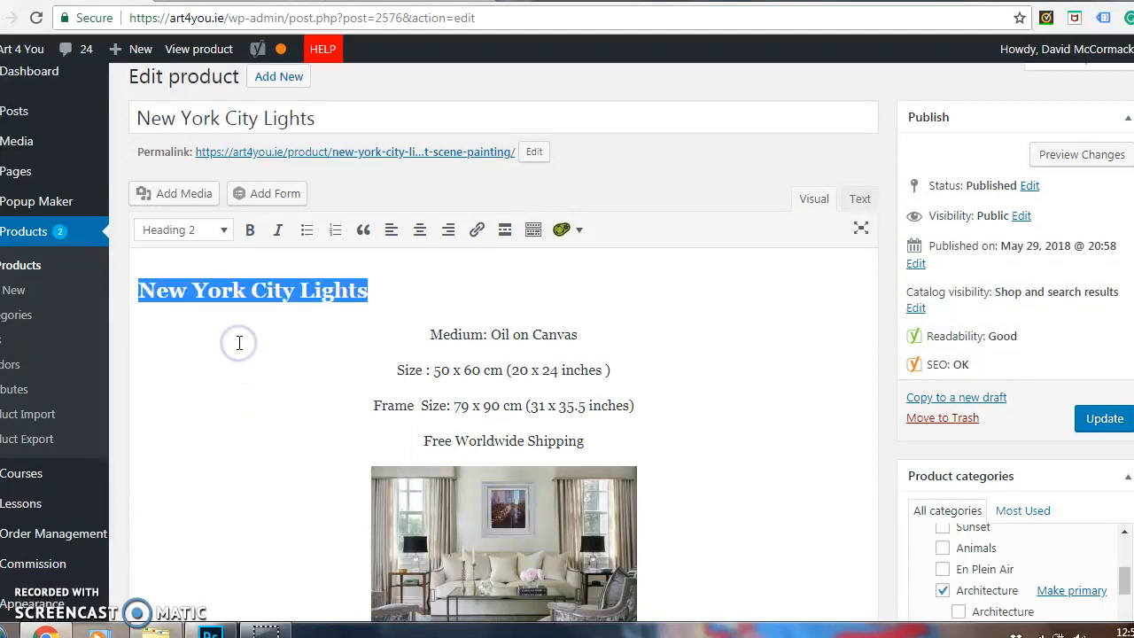
{"action": "left_click", "coordinate": [421, 233]}
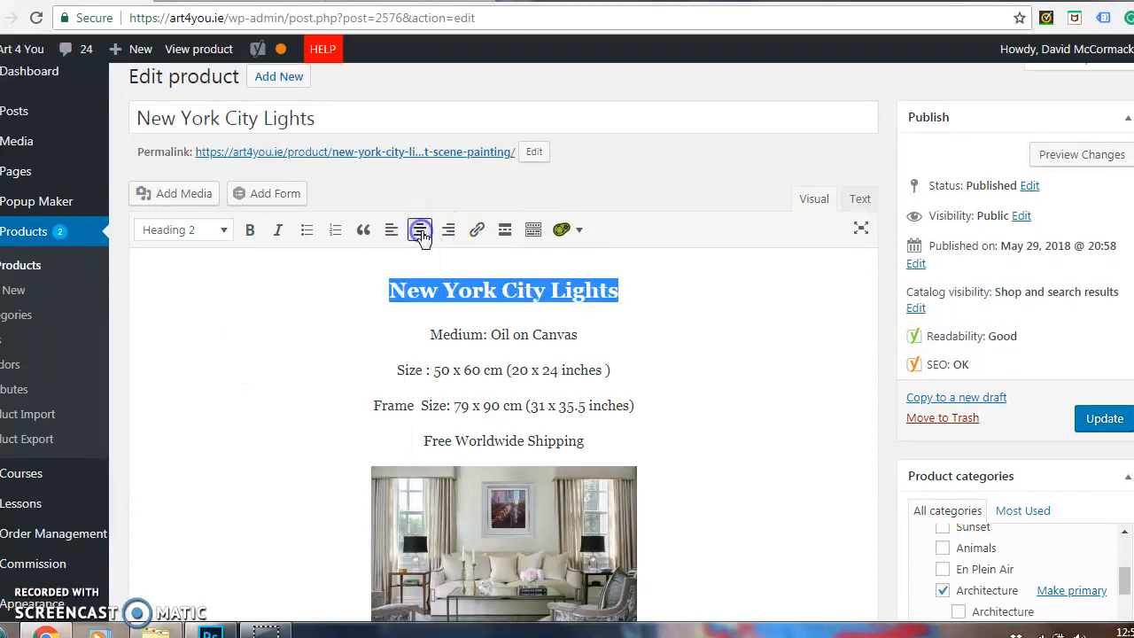
Insert the framed painting image new-york.jpg from the media library after the "Free Worldwide Shipping" line in the main description.
{"action": "left_click", "coordinate": [709, 419]}
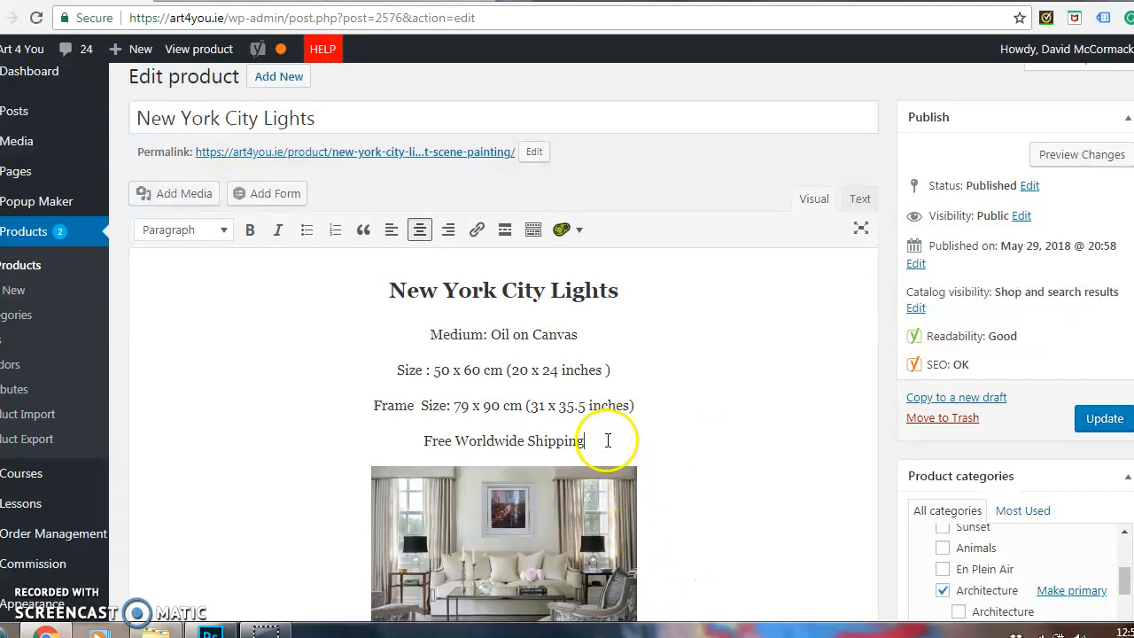
{"action": "left_click", "coordinate": [177, 200]}
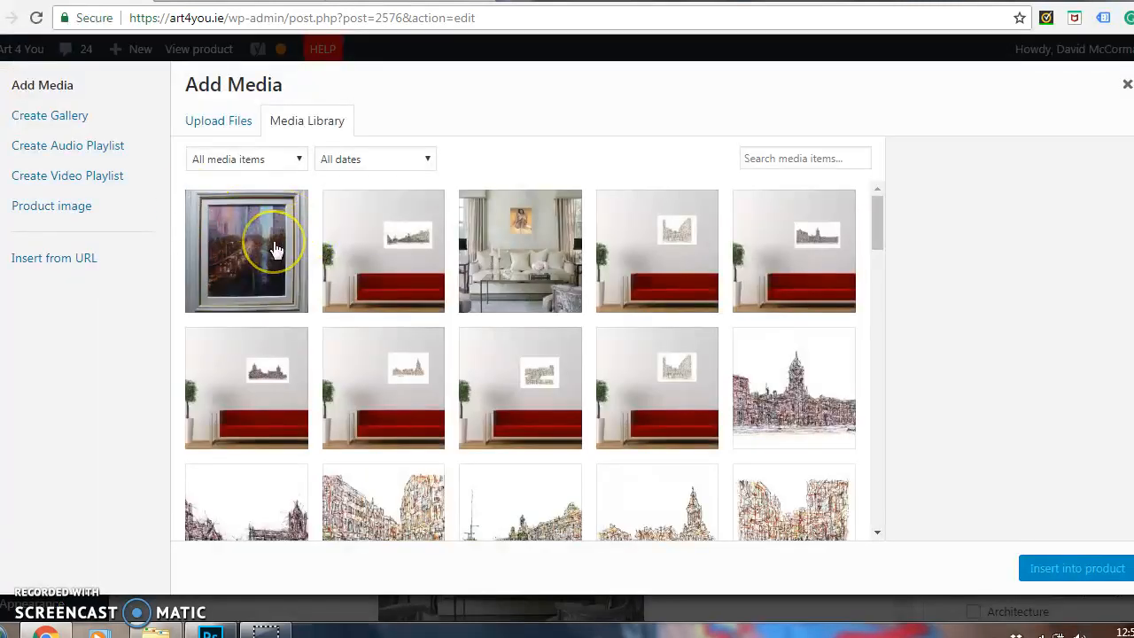
{"action": "left_click", "coordinate": [276, 251]}
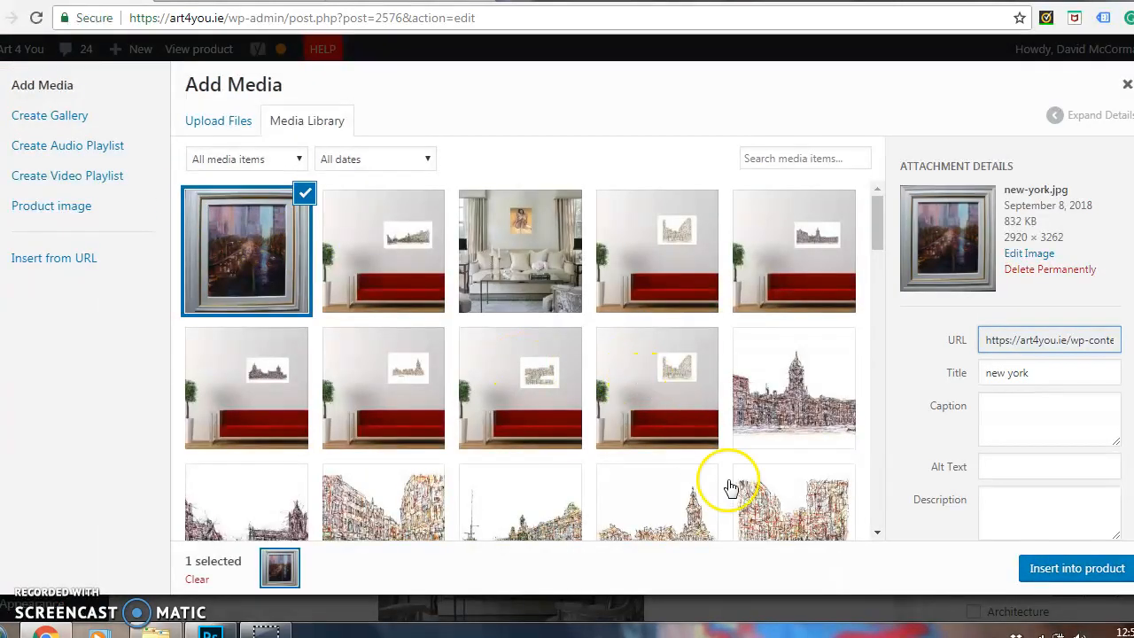
{"action": "left_click", "coordinate": [1077, 569]}
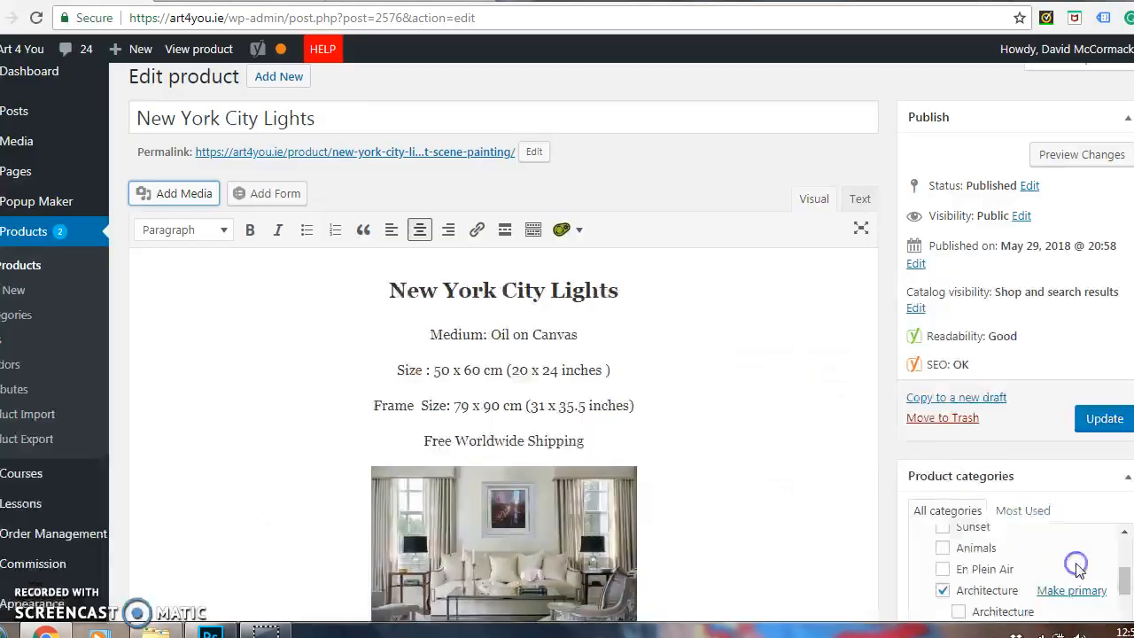
{"action": "scroll", "coordinate": [567, 354], "scroll_direction": "down", "scroll_amount": 3}
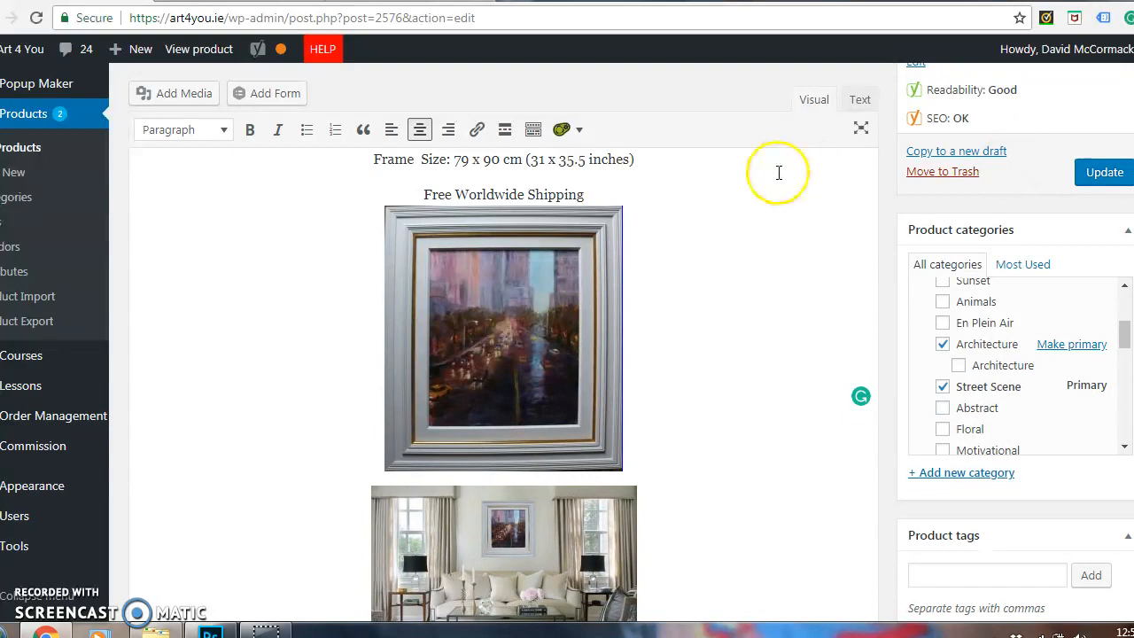
Add an empty line below the inserted framed painting image and delete that image from the description.
{"action": "left_click", "coordinate": [654, 341]}
{"action": "key", "text": "Return"}
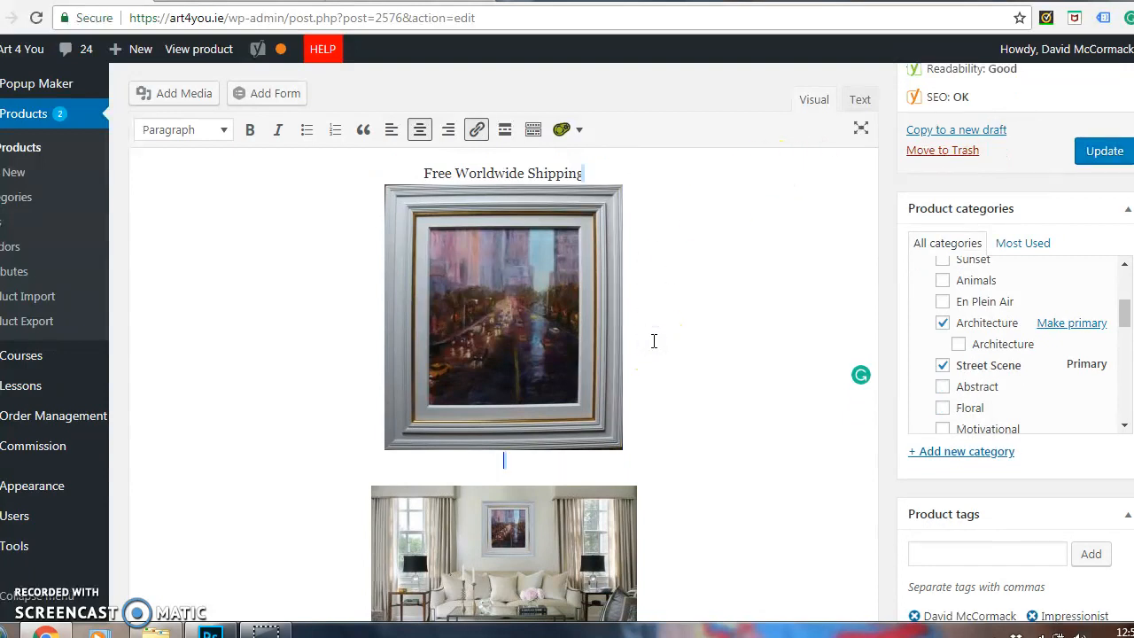
{"action": "left_click", "coordinate": [595, 370]}
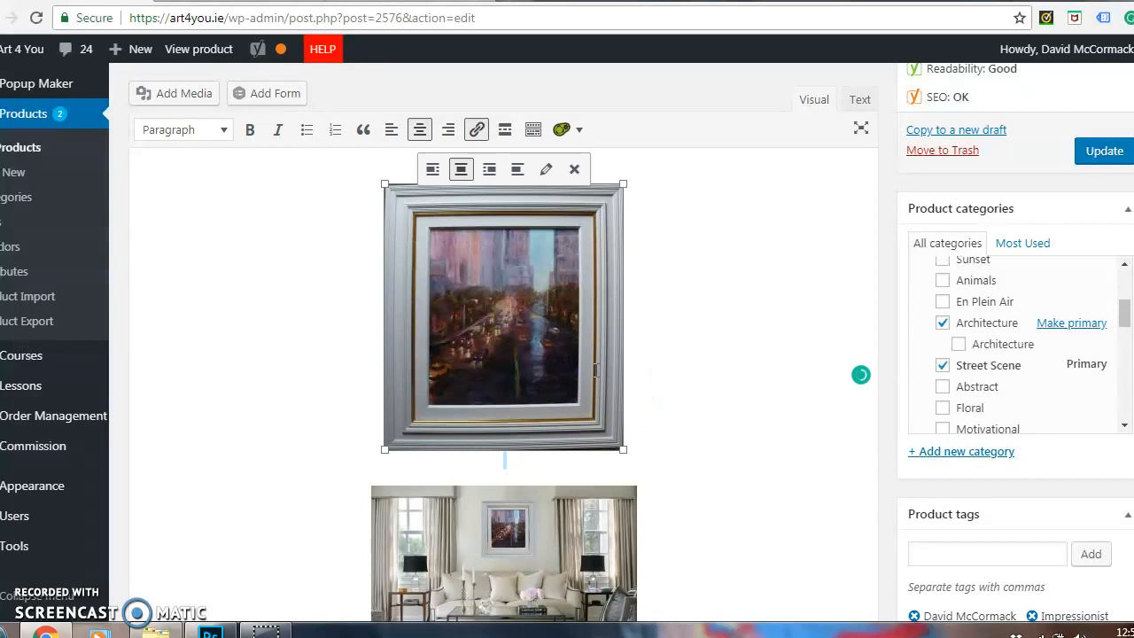
{"action": "key", "text": "Delete"}
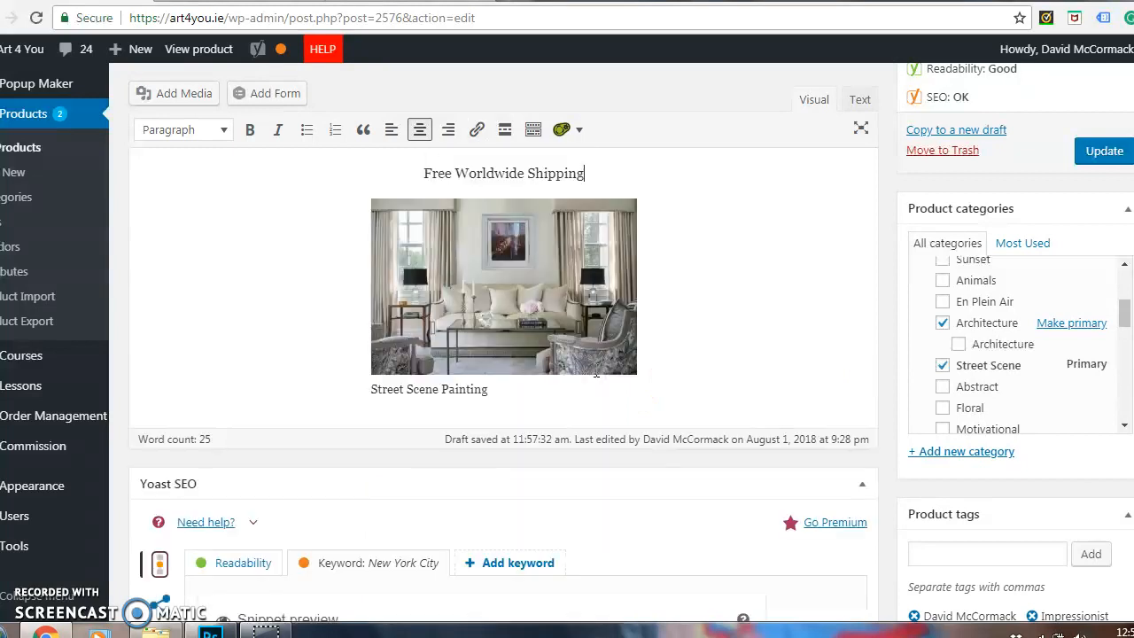
Delete the "Street Scene Painting" text below the living-room image in the main product description.
{"action": "left_click", "coordinate": [508, 393]}
{"action": "key", "text": "BackSpace"}
{"action": "key", "text": "BackSpace"}
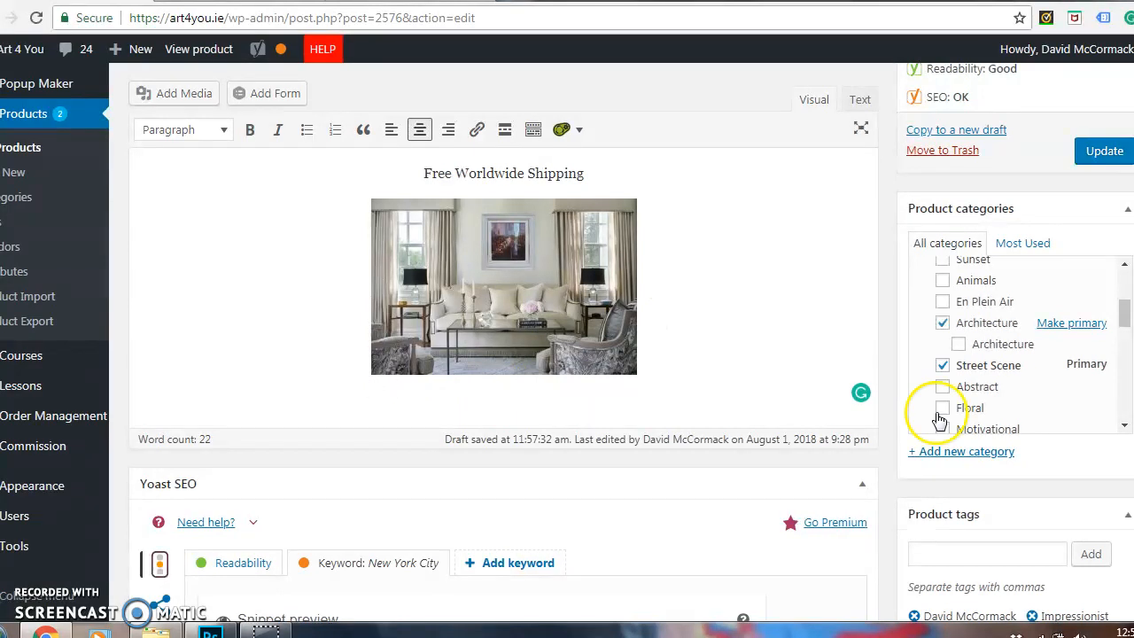
{"action": "scroll", "coordinate": [567, 344], "scroll_direction": "up", "scroll_amount": 2}
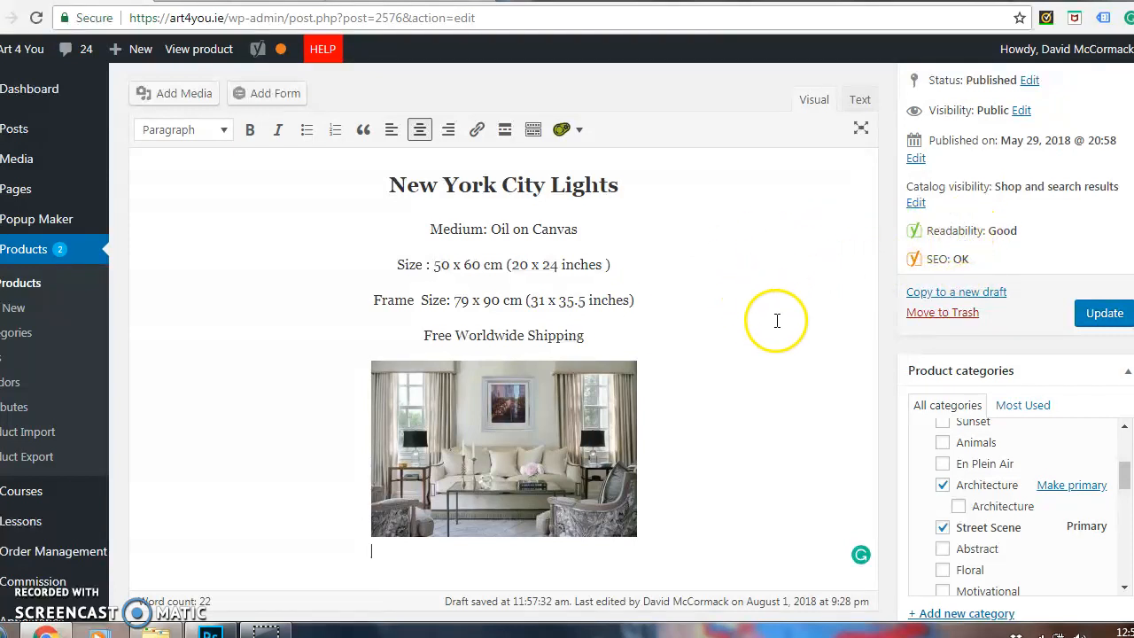
{"action": "scroll", "coordinate": [589, 423], "scroll_direction": "up", "scroll_amount": 2}
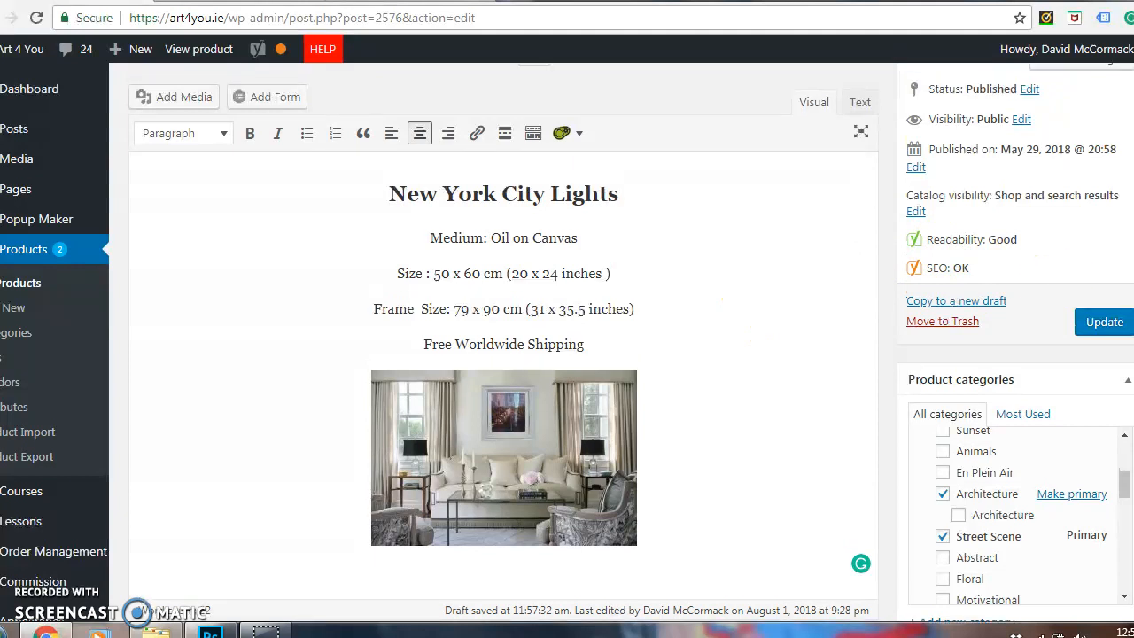
Open the Yoast SEO snippet for editing and compare its SEO title, slug and meta description with the product's title and description.
{"action": "scroll", "coordinate": [590, 424], "scroll_direction": "down", "scroll_amount": 3}
{"action": "scroll", "coordinate": [503, 342], "scroll_direction": "down", "scroll_amount": 6}
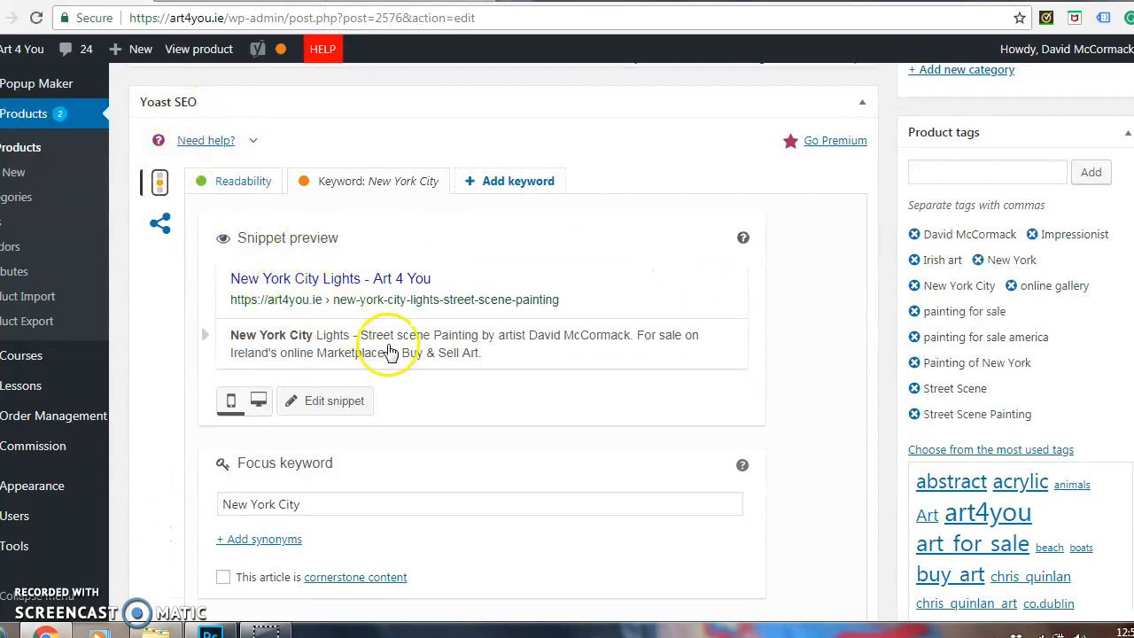
{"action": "left_click", "coordinate": [345, 401]}
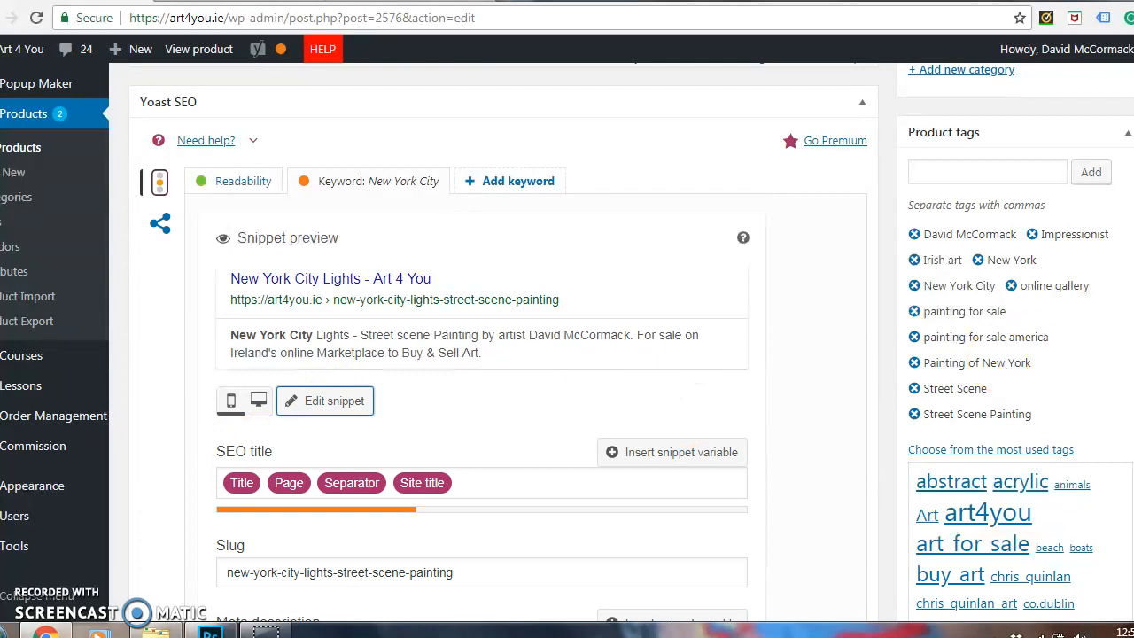
{"action": "scroll", "coordinate": [756, 301], "scroll_direction": "down", "scroll_amount": 4}
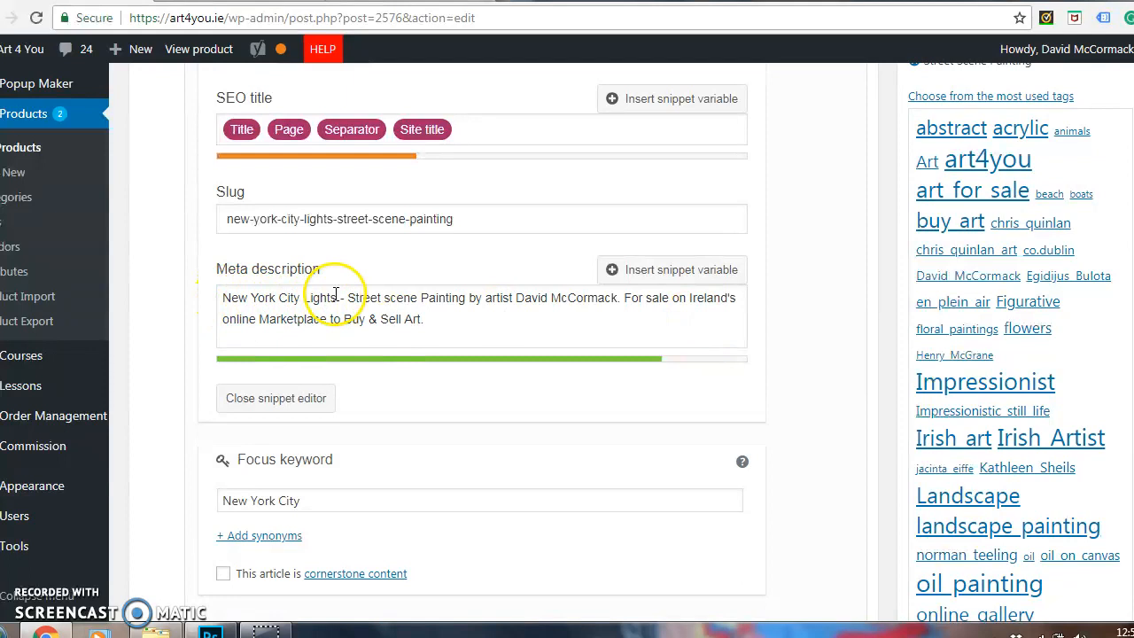
{"action": "scroll", "coordinate": [856, 258], "scroll_direction": "up", "scroll_amount": 5}
{"action": "scroll", "coordinate": [503, 354], "scroll_direction": "down", "scroll_amount": 10}
{"action": "scroll", "coordinate": [503, 354], "scroll_direction": "up", "scroll_amount": 10}
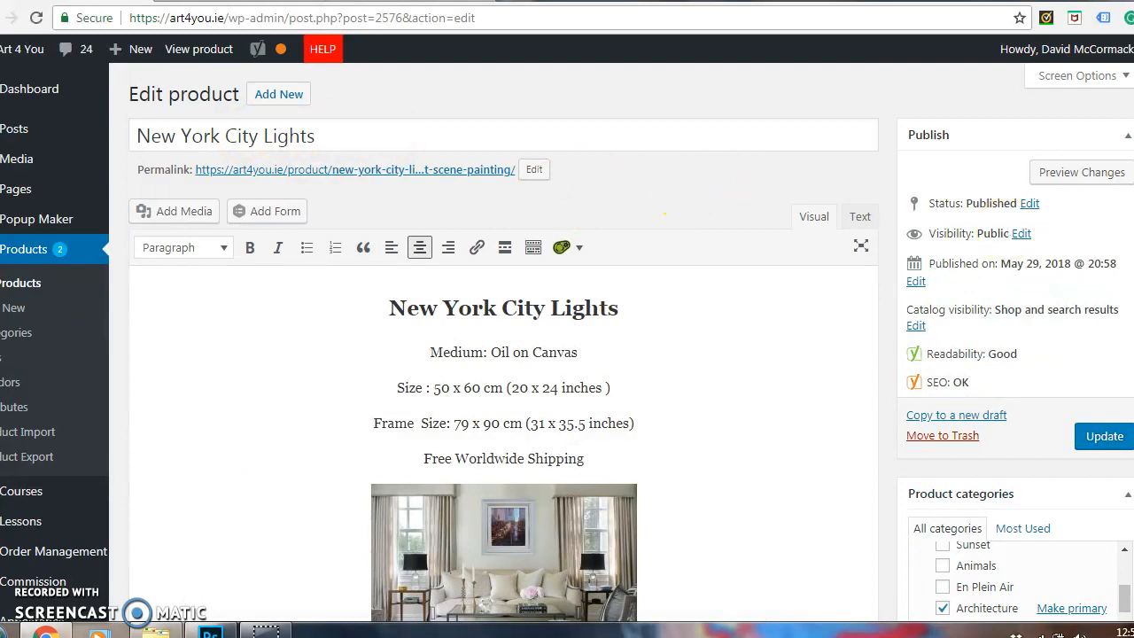
{"action": "scroll", "coordinate": [665, 214], "scroll_direction": "down", "scroll_amount": 15}
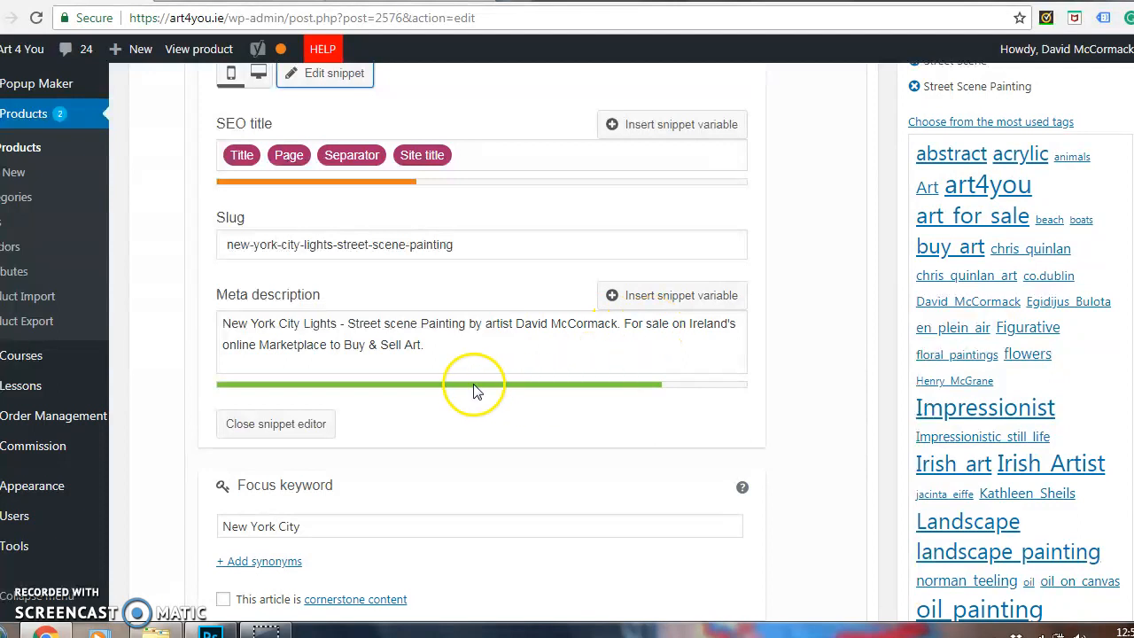
Try extra filler text at the end of the meta description to test its length indicator, and remove that text.
{"action": "left_click", "coordinate": [437, 347]}
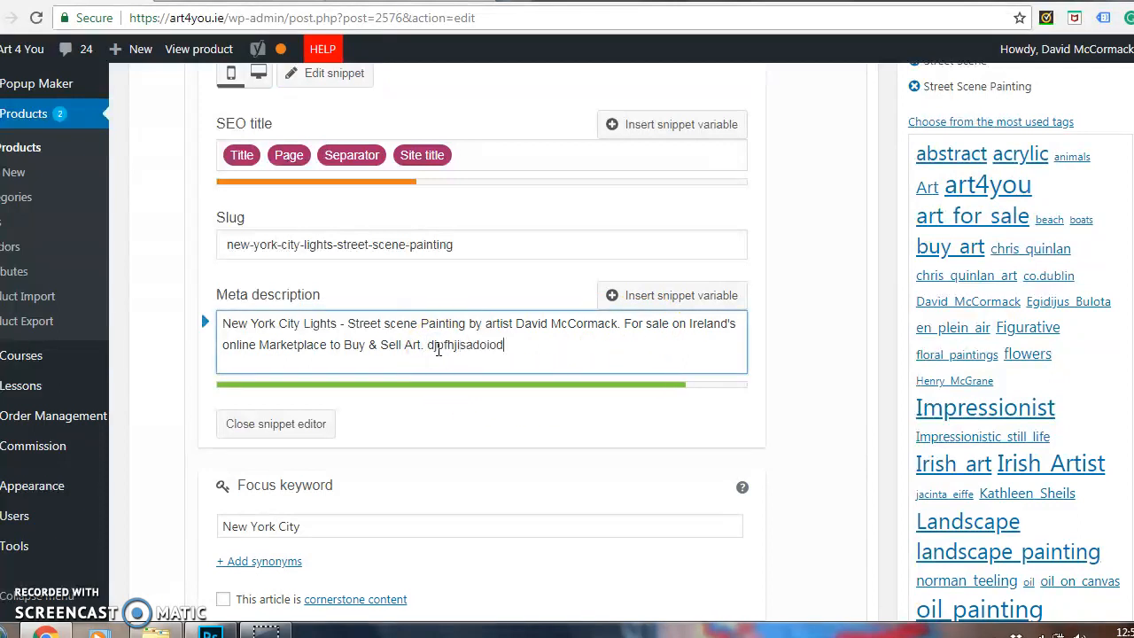
{"action": "type", "text": "dpfhjisadoiodsfgiodguiodkd"}
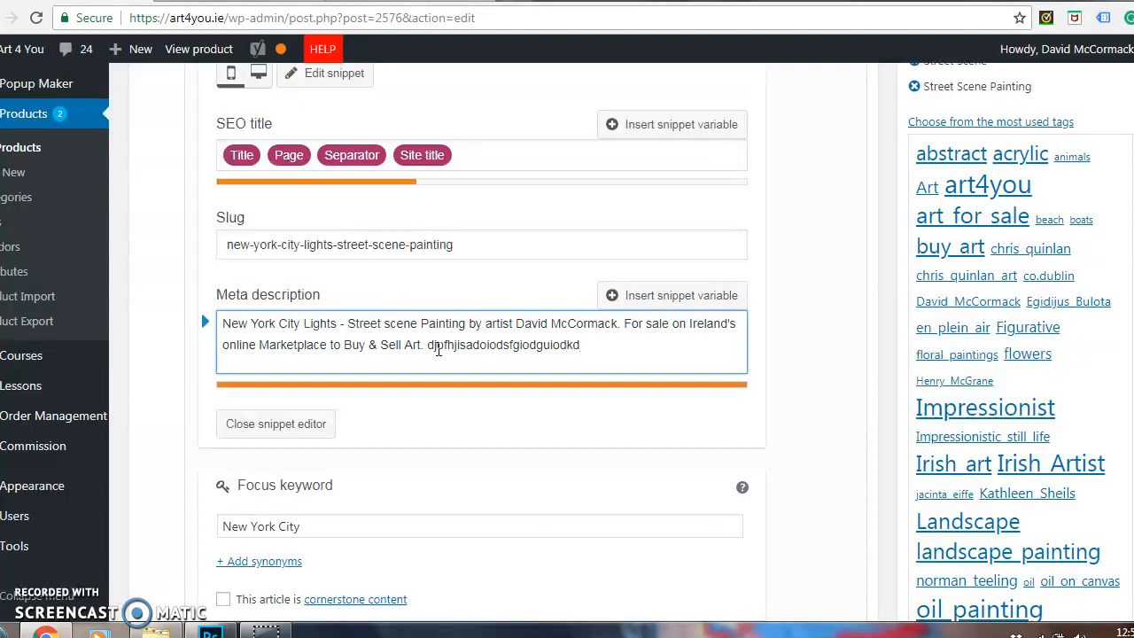
{"action": "key", "text": "BackSpace"}
{"action": "key", "text": "BackSpace"}
{"action": "key", "text": "BackSpace"}
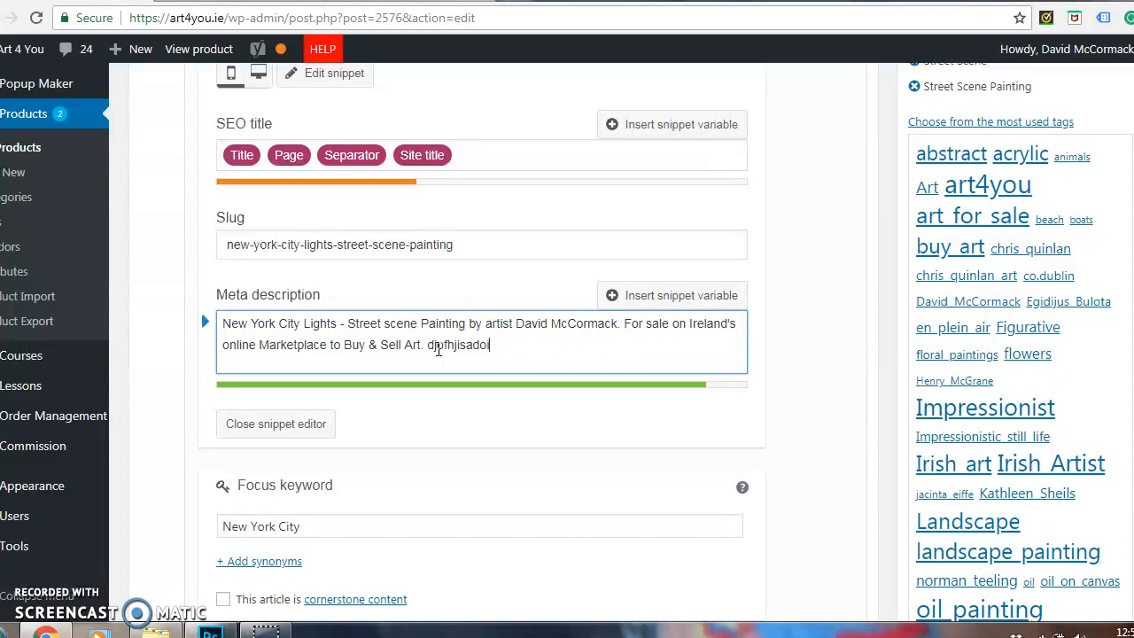
{"action": "key", "text": "BackSpace"}
{"action": "key", "text": "BackSpace"}
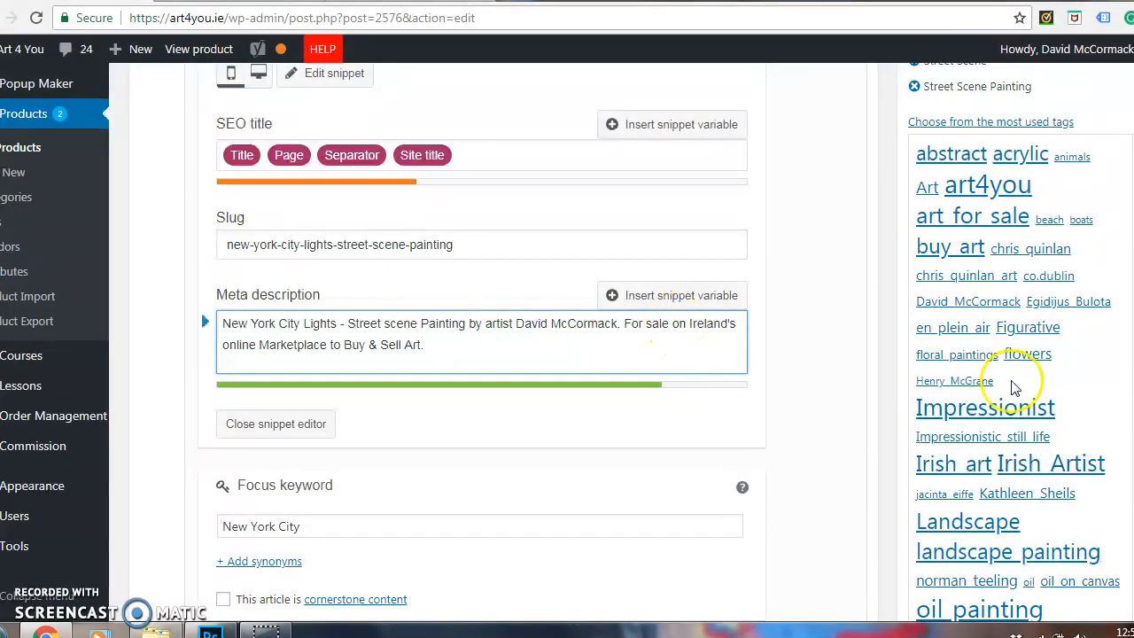
Review the focus keyword and the SEO analysis results, and update the product.
{"action": "scroll", "coordinate": [608, 327], "scroll_direction": "down", "scroll_amount": 2}
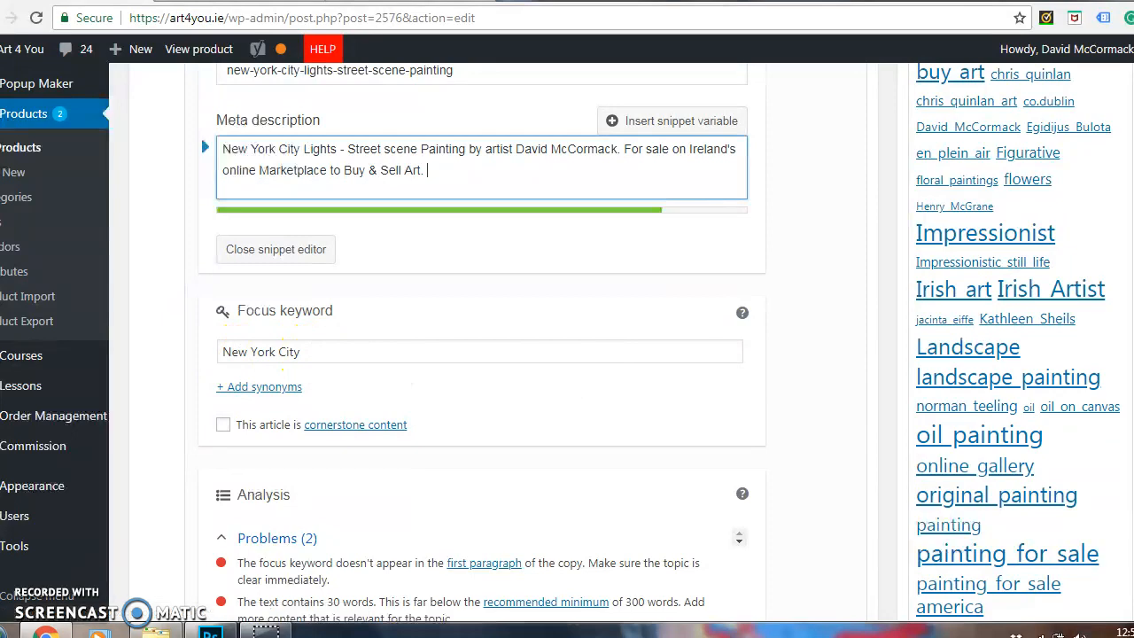
{"action": "scroll", "coordinate": [567, 346], "scroll_direction": "down", "scroll_amount": 6}
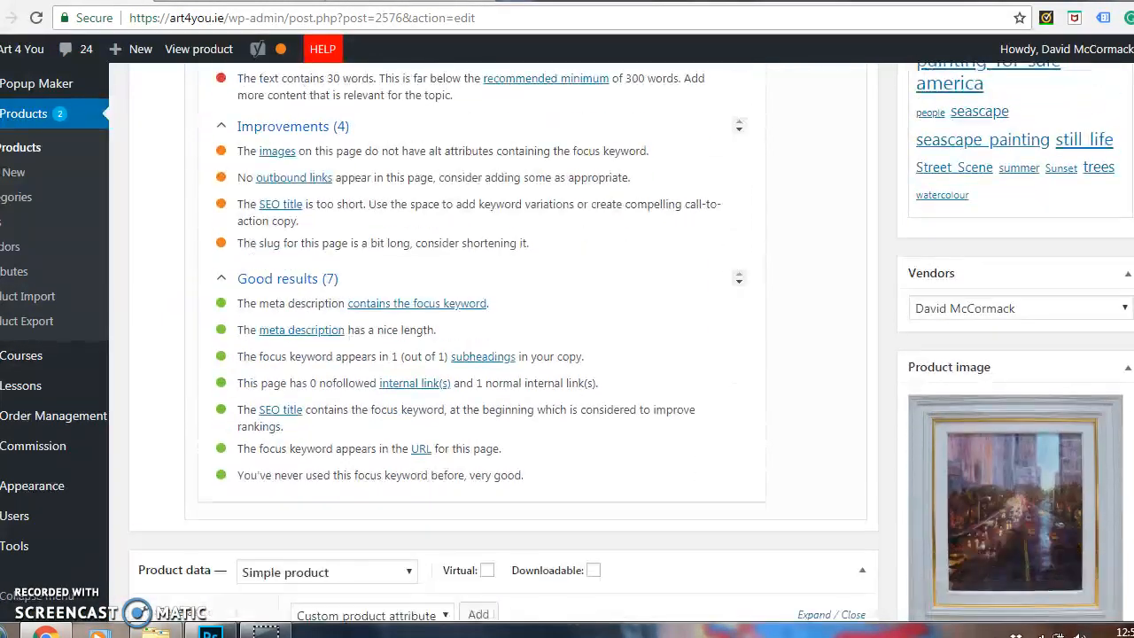
{"action": "scroll", "coordinate": [568, 345], "scroll_direction": "down", "scroll_amount": 4}
{"action": "scroll", "coordinate": [567, 346], "scroll_direction": "up", "scroll_amount": 5}
{"action": "scroll", "coordinate": [567, 346], "scroll_direction": "up", "scroll_amount": 10}
{"action": "left_click", "coordinate": [1099, 282]}
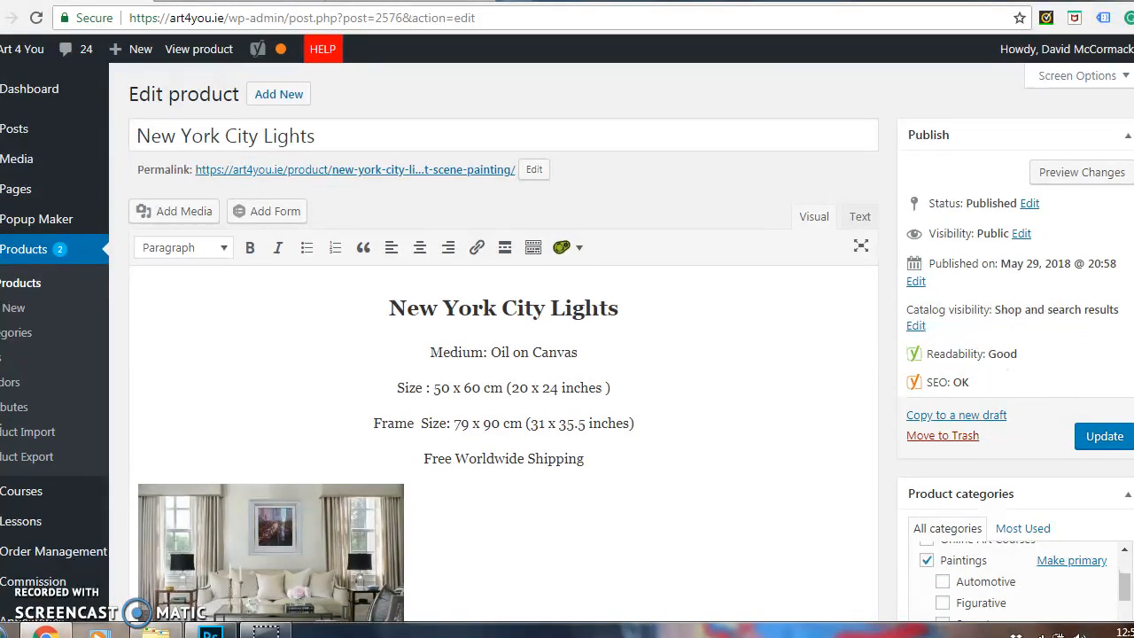
Centre-align the living-room image in the main description and update the product.
{"action": "left_click", "coordinate": [291, 557]}
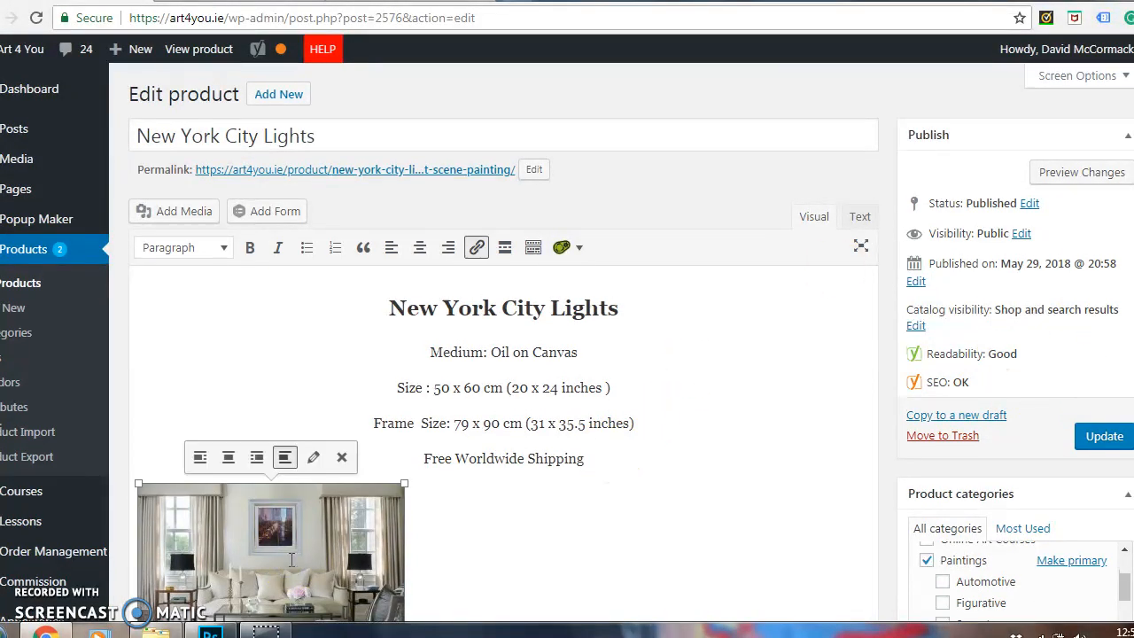
{"action": "left_click", "coordinate": [228, 457]}
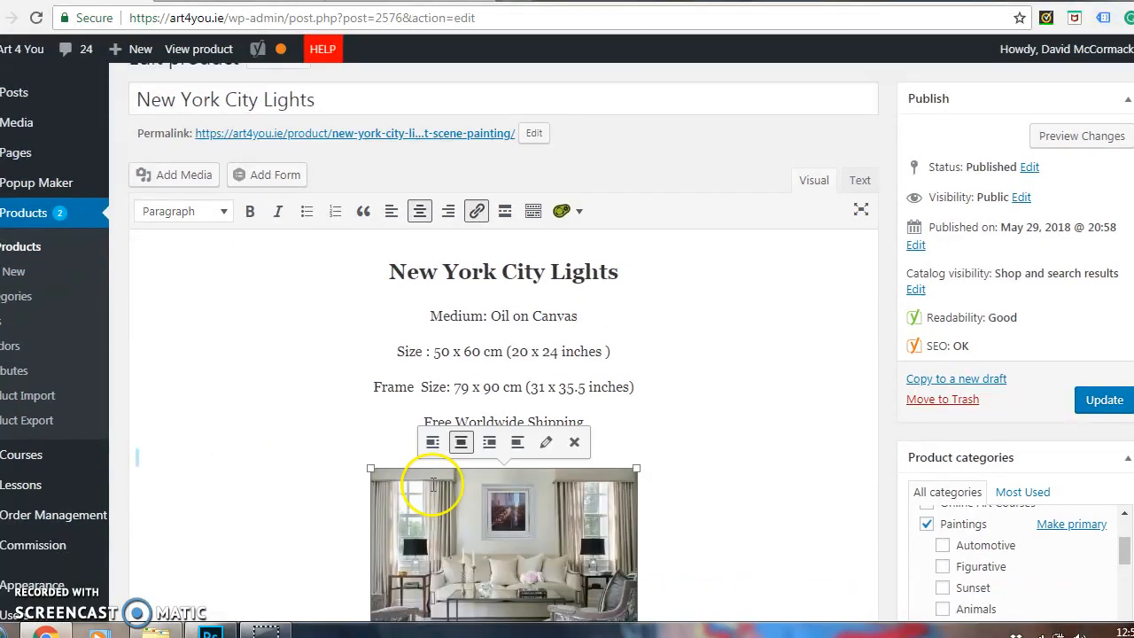
{"action": "left_click", "coordinate": [1108, 404]}
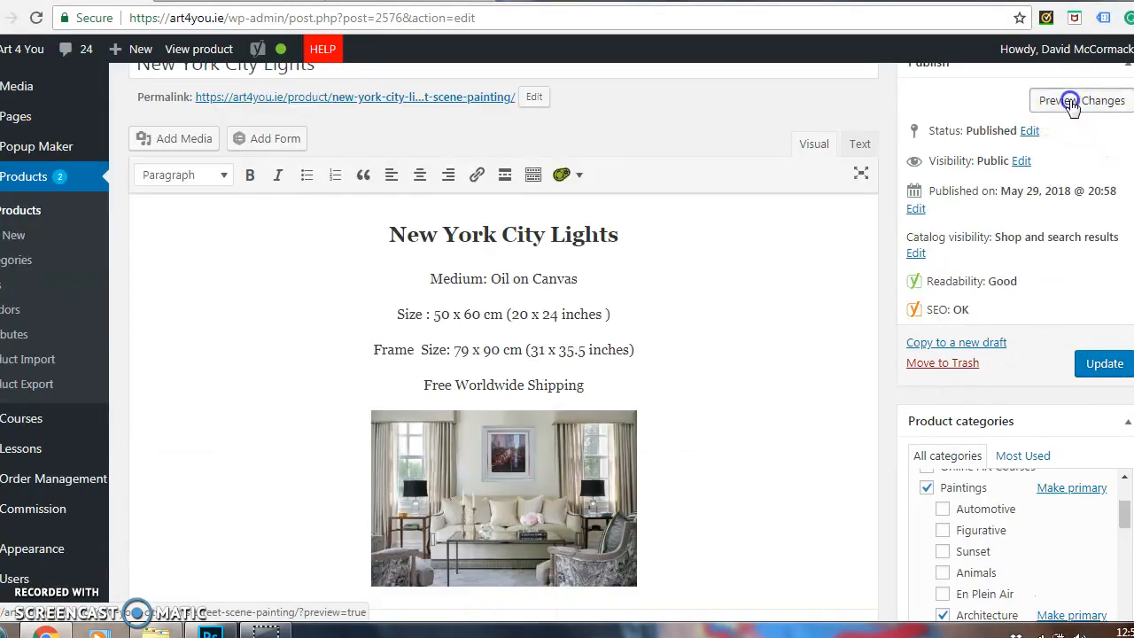
Preview the product page and examine its second and third gallery images, the short description and the main description.
{"action": "left_click", "coordinate": [1070, 97]}
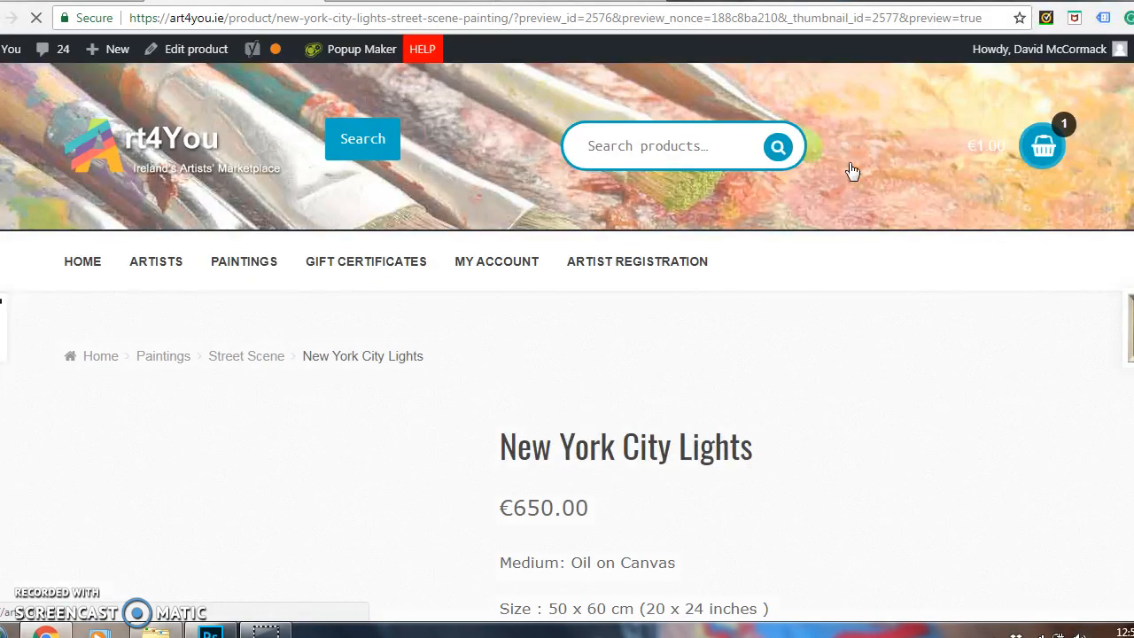
{"action": "scroll", "coordinate": [567, 343], "scroll_direction": "down", "scroll_amount": 3}
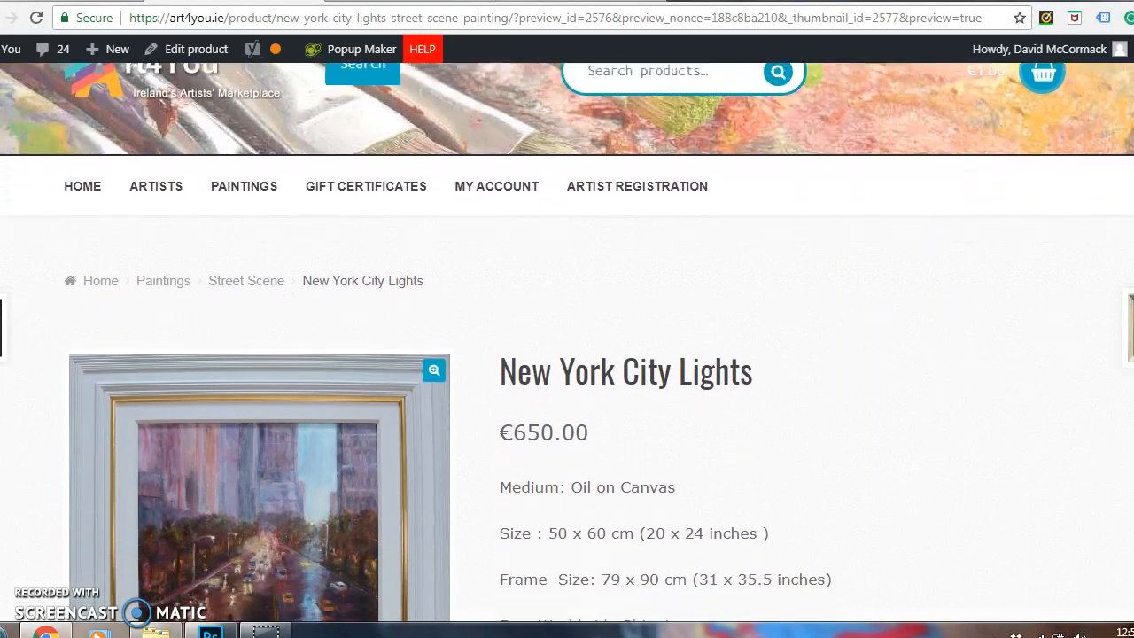
{"action": "scroll", "coordinate": [567, 343], "scroll_direction": "down", "scroll_amount": 1}
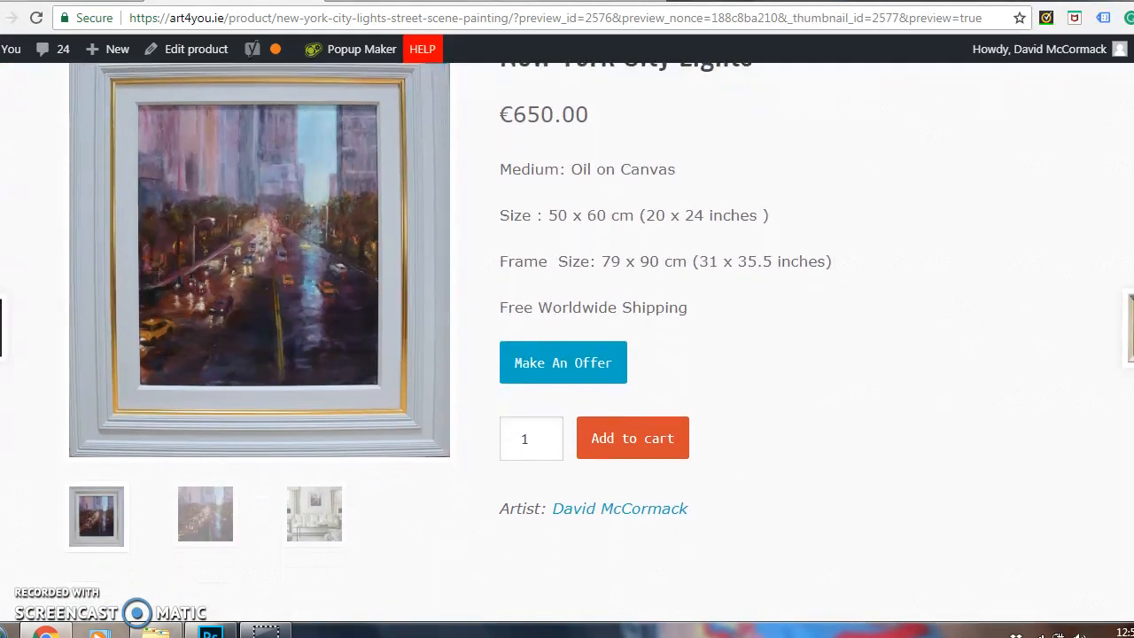
{"action": "left_click", "coordinate": [201, 523]}
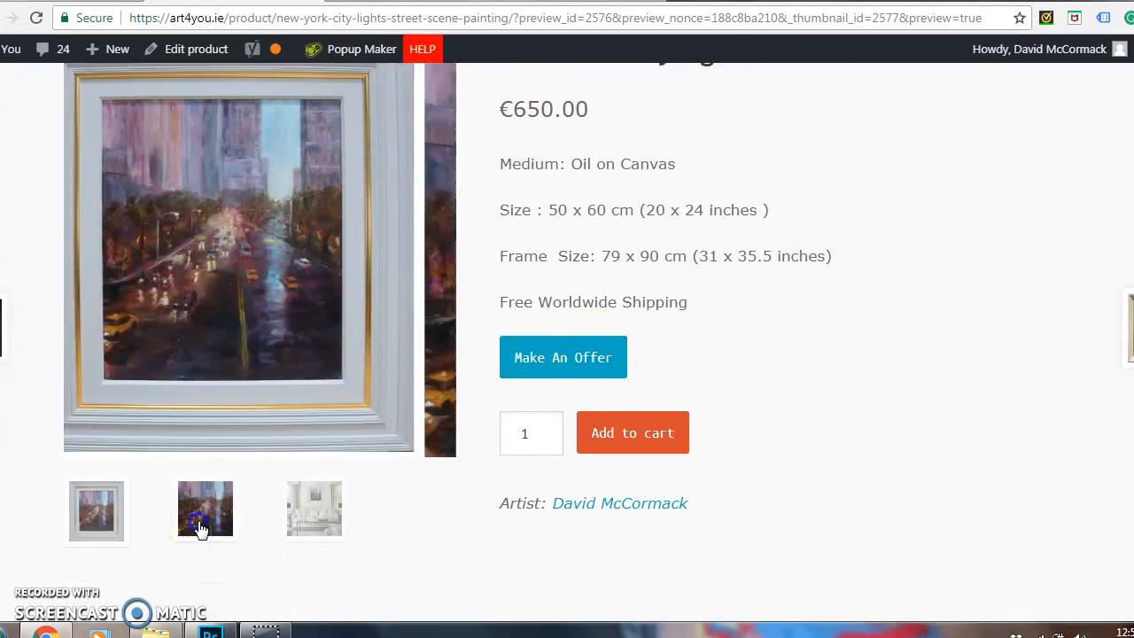
{"action": "left_click", "coordinate": [310, 543]}
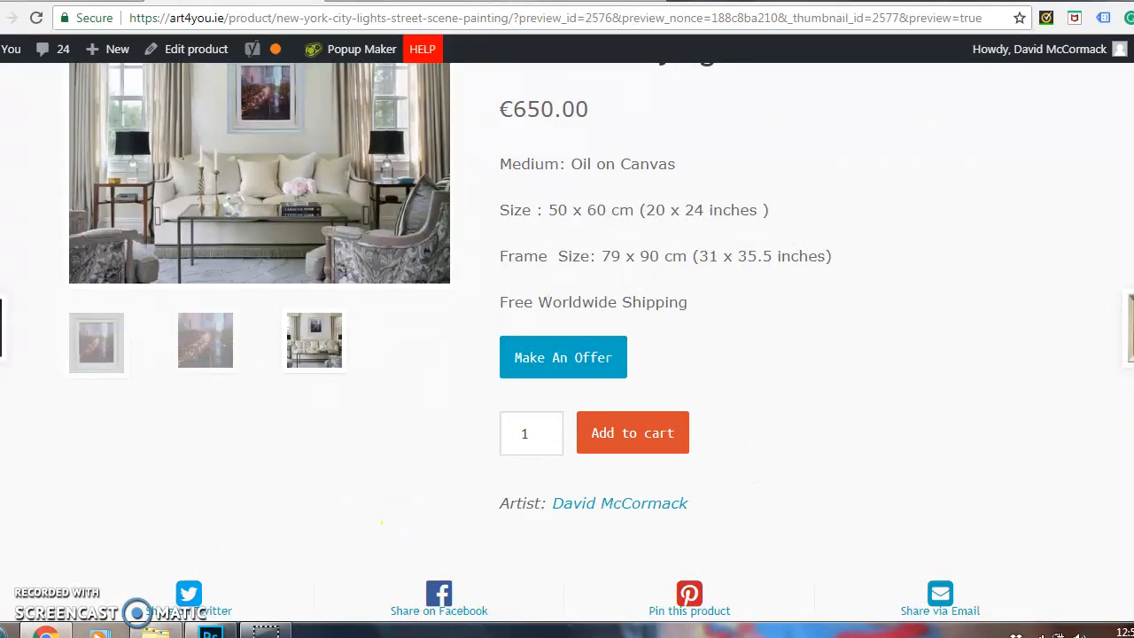
{"action": "scroll", "coordinate": [567, 341], "scroll_direction": "up", "scroll_amount": 1}
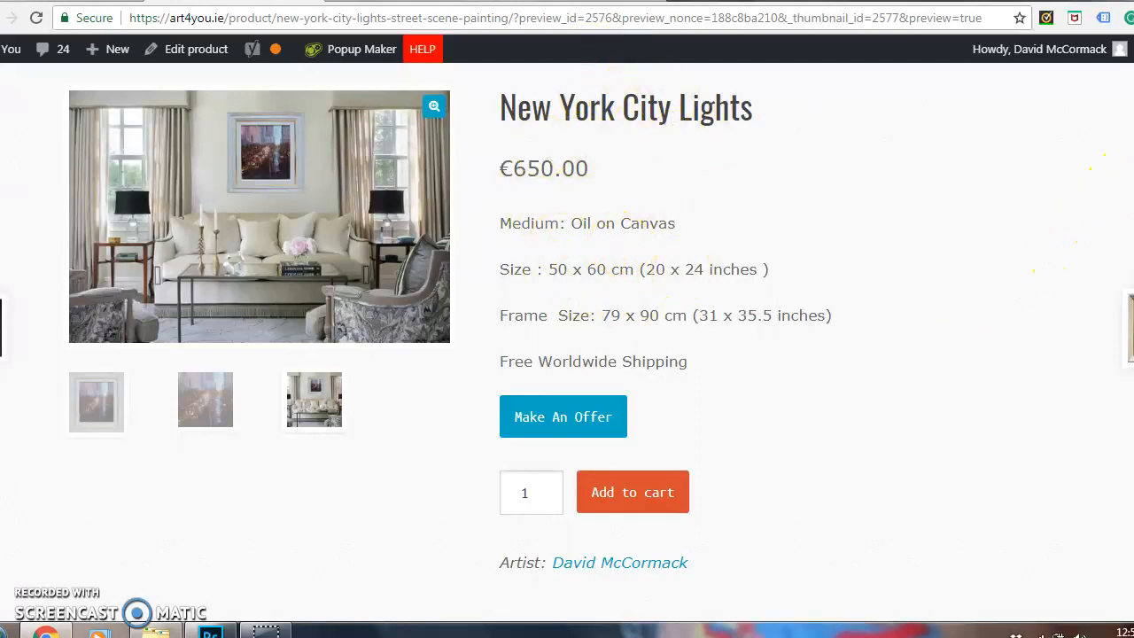
{"action": "scroll", "coordinate": [756, 400], "scroll_direction": "down", "scroll_amount": 7}
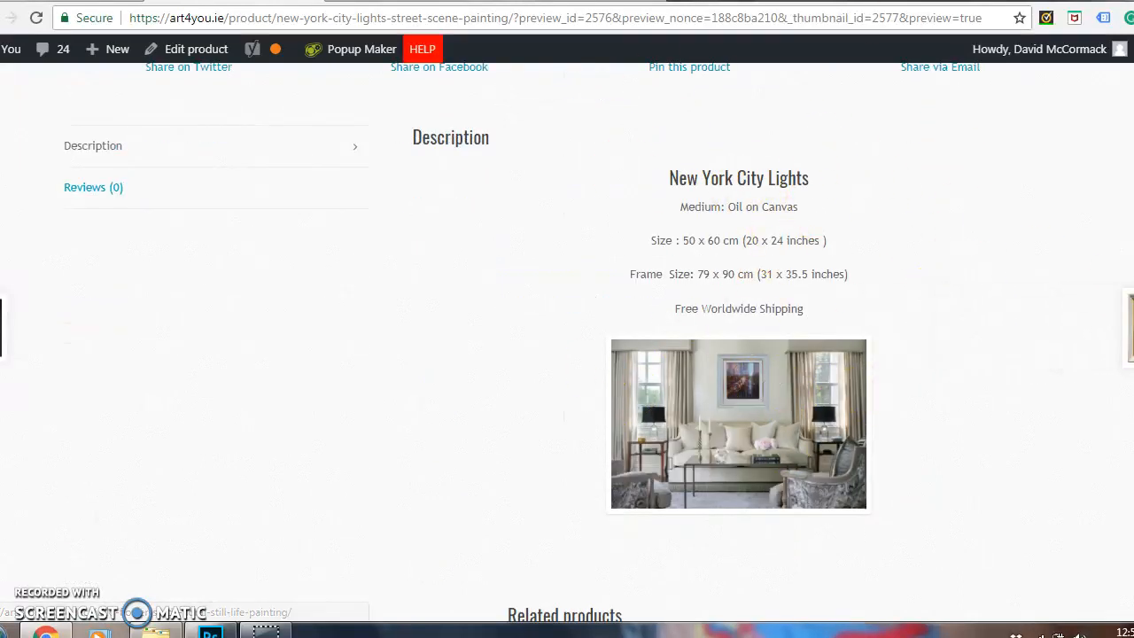
{"action": "scroll", "coordinate": [567, 354], "scroll_direction": "down", "scroll_amount": 3}
{"action": "scroll", "coordinate": [567, 354], "scroll_direction": "up", "scroll_amount": 5}
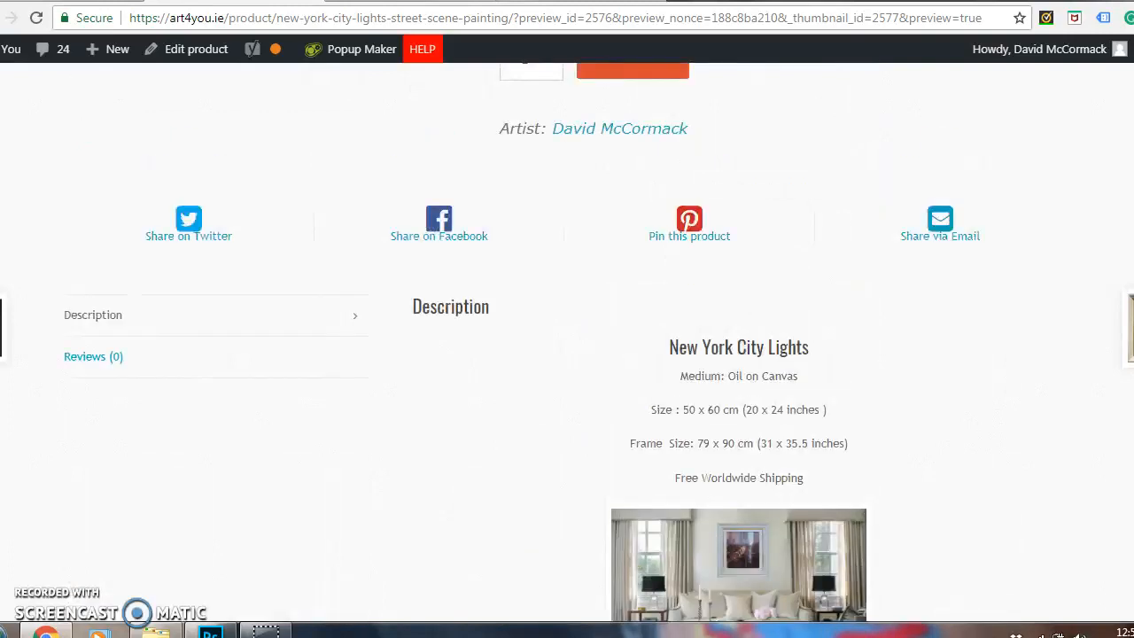
{"action": "scroll", "coordinate": [567, 354], "scroll_direction": "up", "scroll_amount": 3}
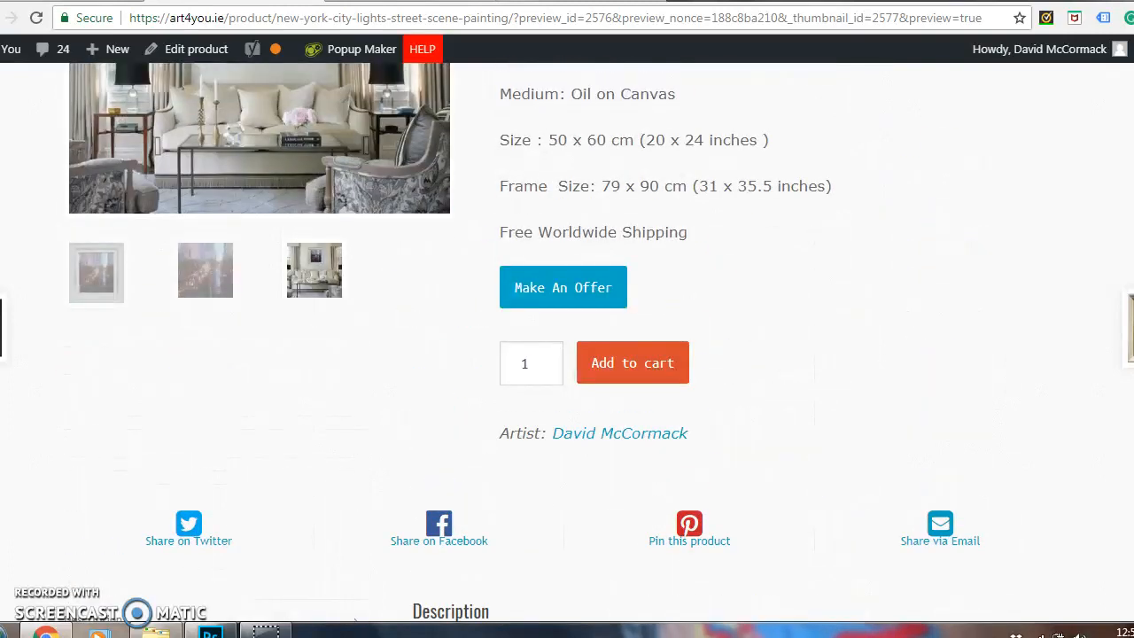
{"action": "scroll", "coordinate": [567, 354], "scroll_direction": "up", "scroll_amount": 5}
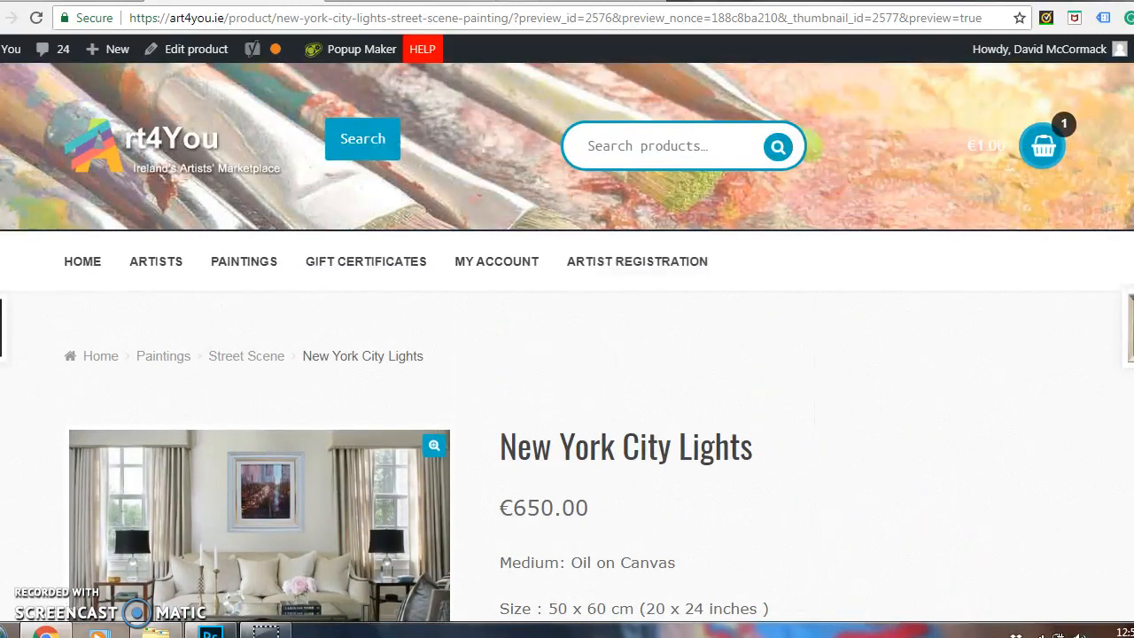